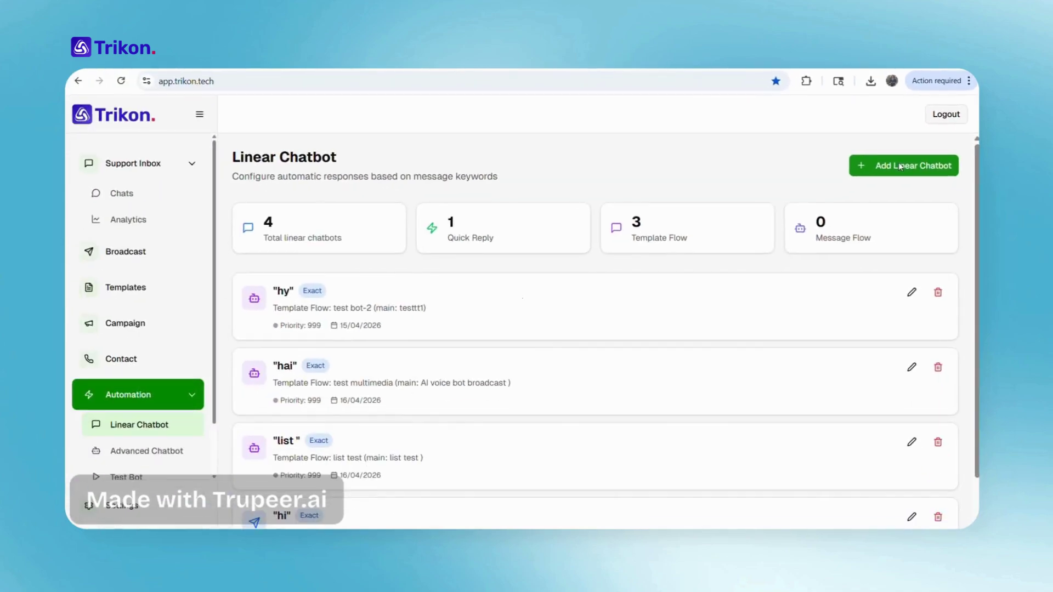
Create a Quick Reply chatbot for keyword Hello that replies 'bot from the quick reply'
{"action": "left_click", "coordinate": [900, 167]}
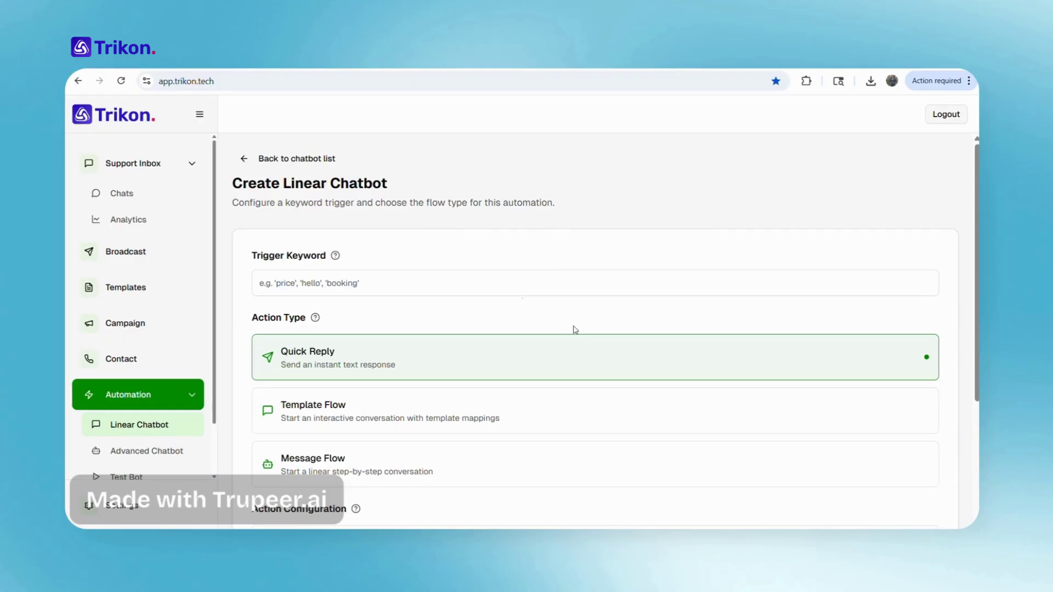
{"action": "scroll", "coordinate": [574, 329], "scroll_direction": "down", "scroll_amount": 1}
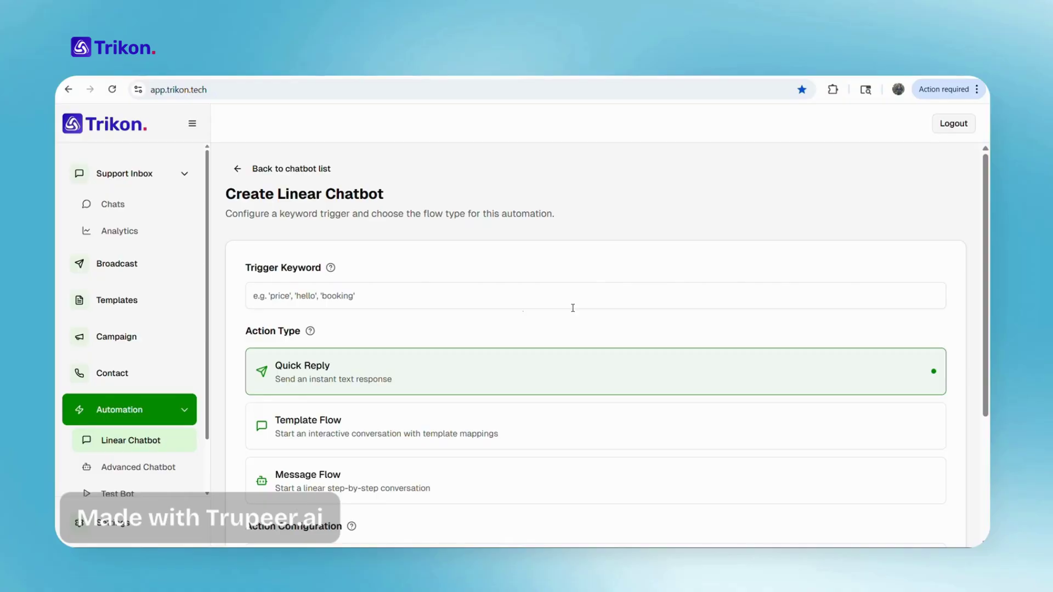
{"action": "left_click", "coordinate": [333, 302]}
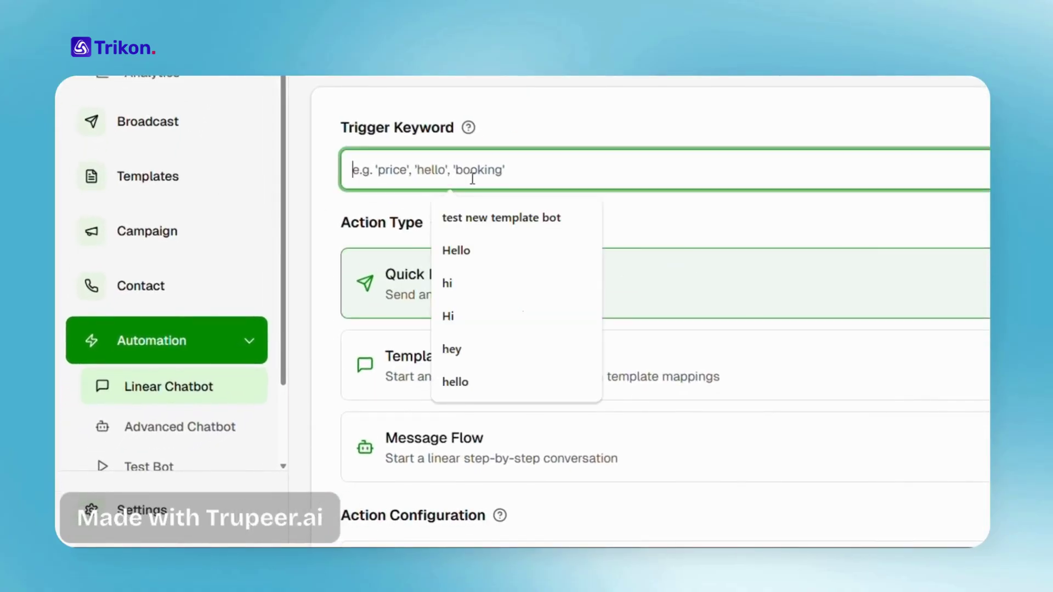
{"action": "left_click", "coordinate": [492, 252]}
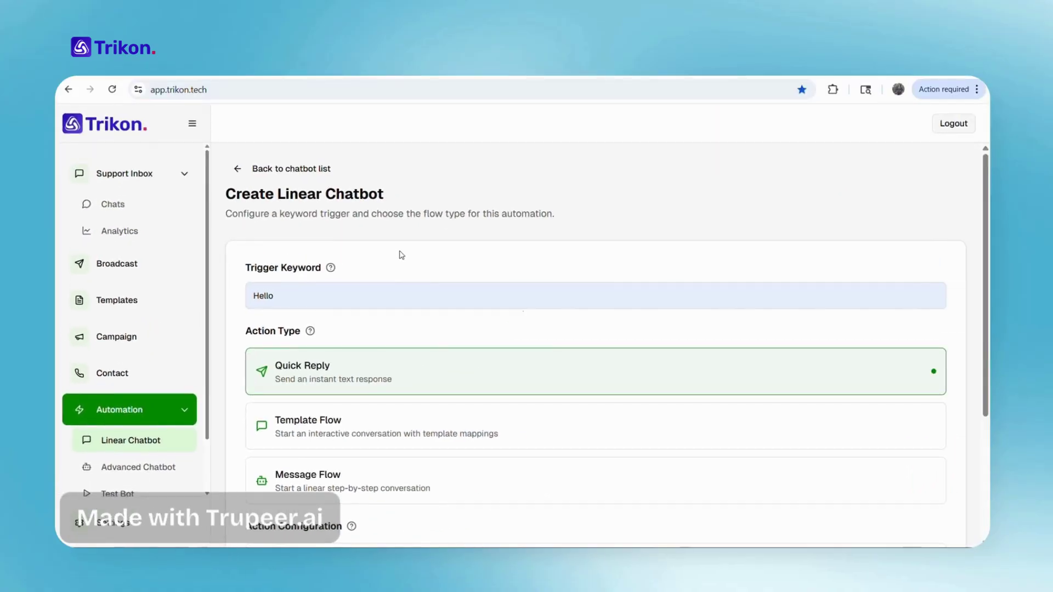
{"action": "scroll", "coordinate": [418, 338], "scroll_direction": "down", "scroll_amount": 1}
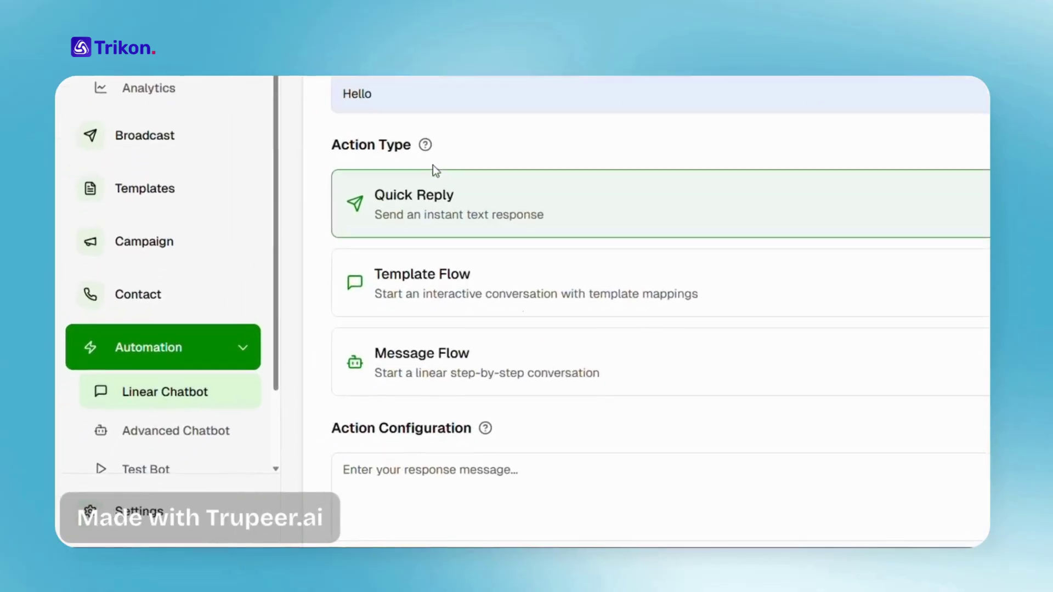
{"action": "scroll", "coordinate": [470, 231], "scroll_direction": "down", "scroll_amount": 2}
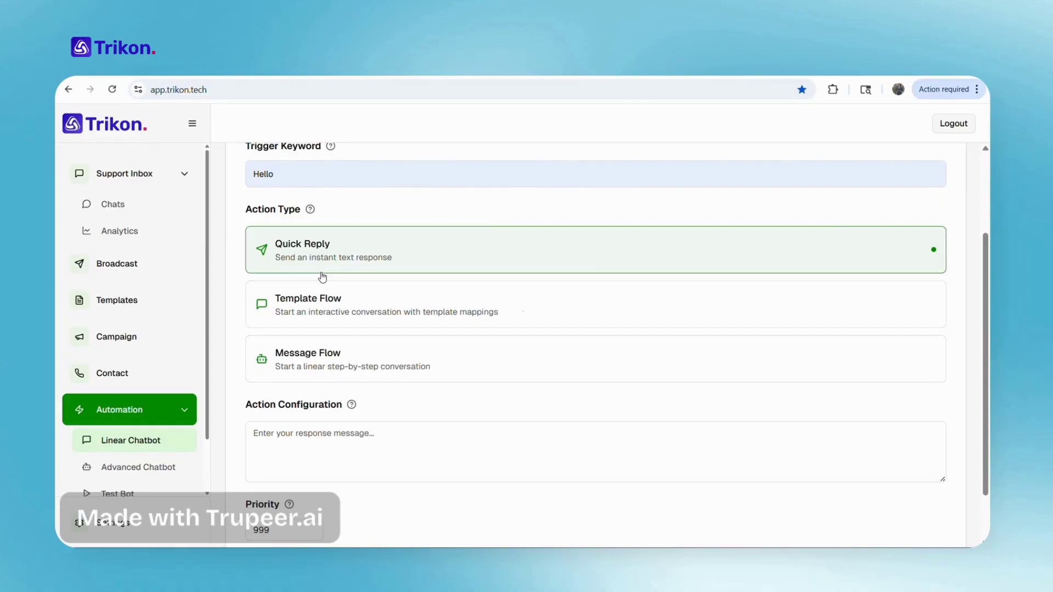
{"action": "scroll", "coordinate": [386, 444], "scroll_direction": "down", "scroll_amount": 1}
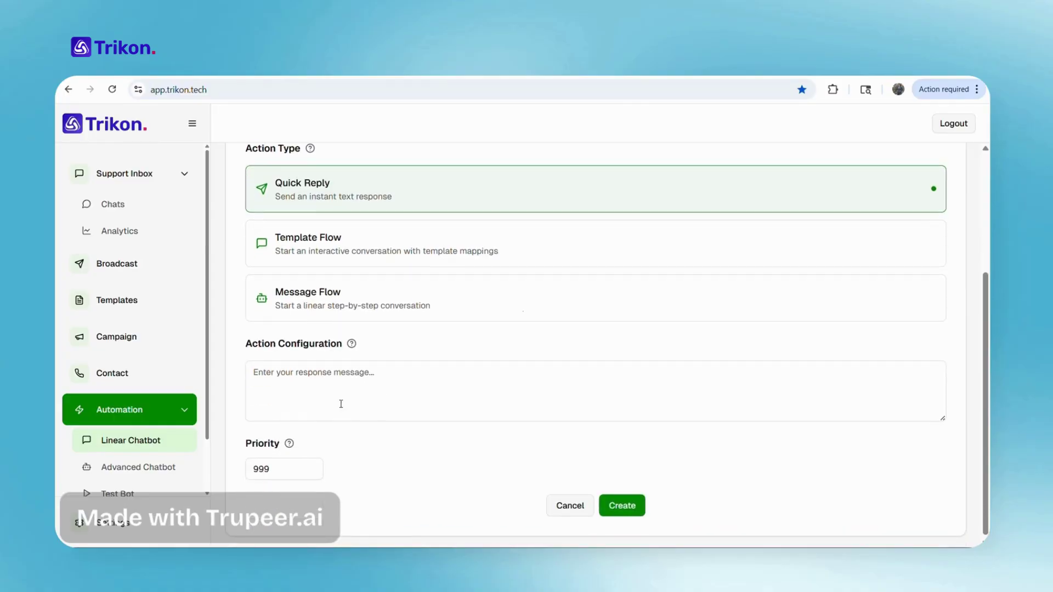
{"action": "left_click", "coordinate": [338, 399]}
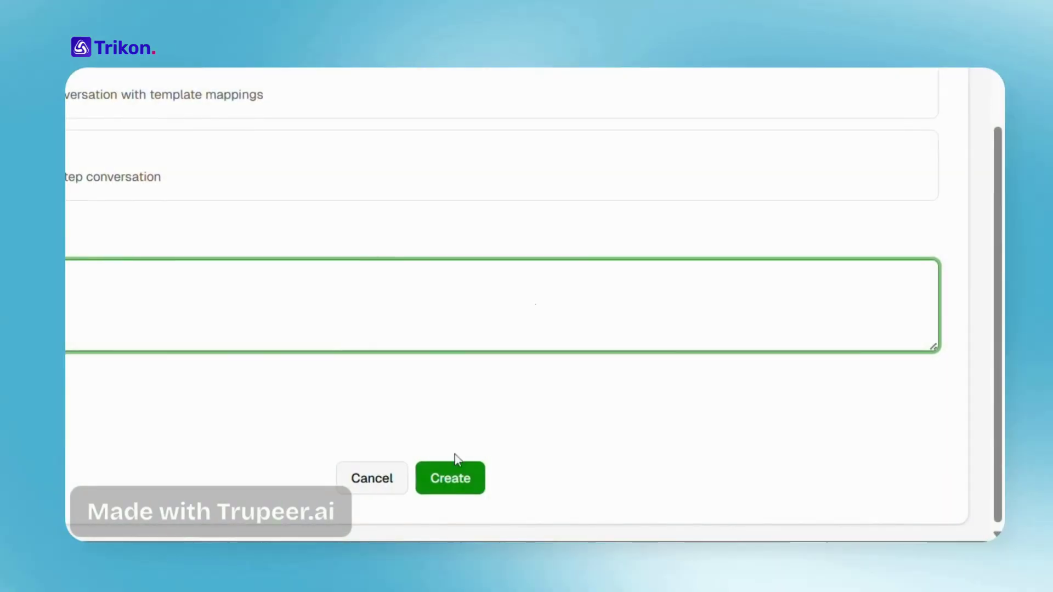
{"action": "left_click", "coordinate": [465, 476]}
Start a new linear chatbot with trigger keyword hey
{"action": "scroll", "coordinate": [719, 435], "scroll_direction": "down", "scroll_amount": 4}
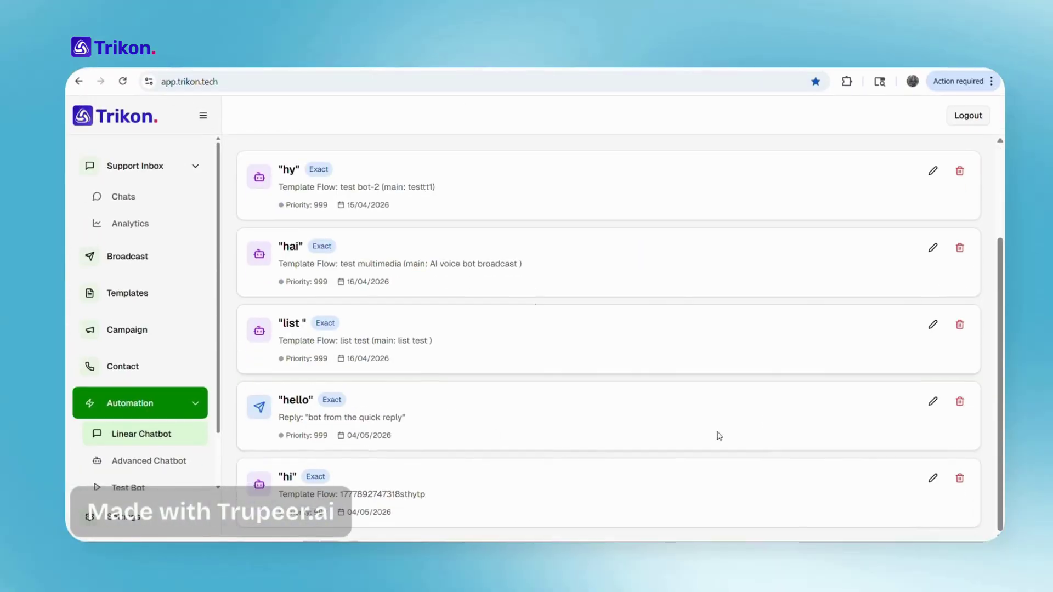
{"action": "left_click", "coordinate": [932, 477]}
{"action": "scroll", "coordinate": [464, 442], "scroll_direction": "down", "scroll_amount": 2}
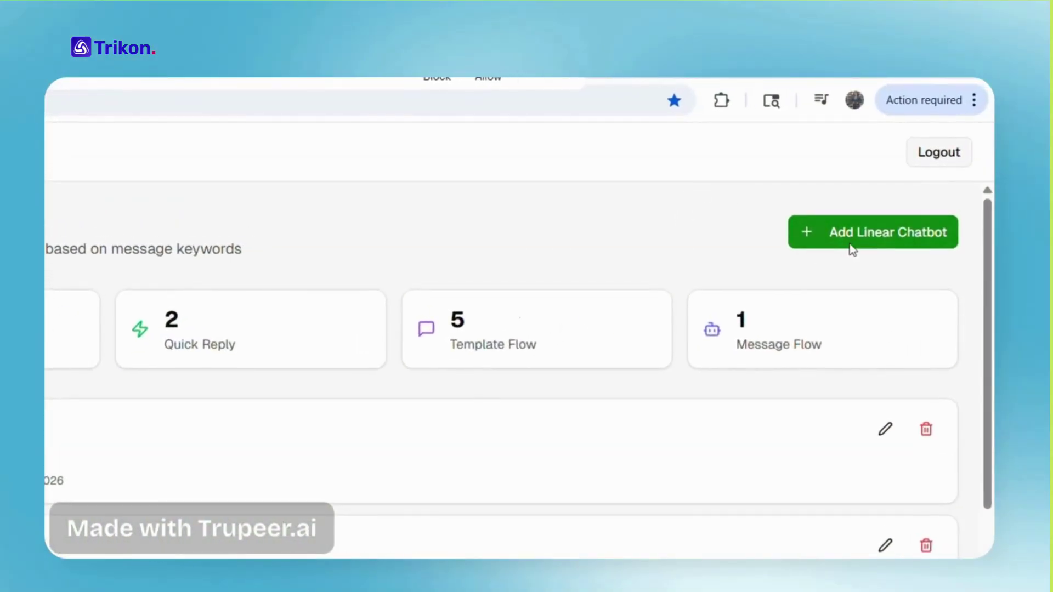
{"action": "left_click", "coordinate": [880, 200]}
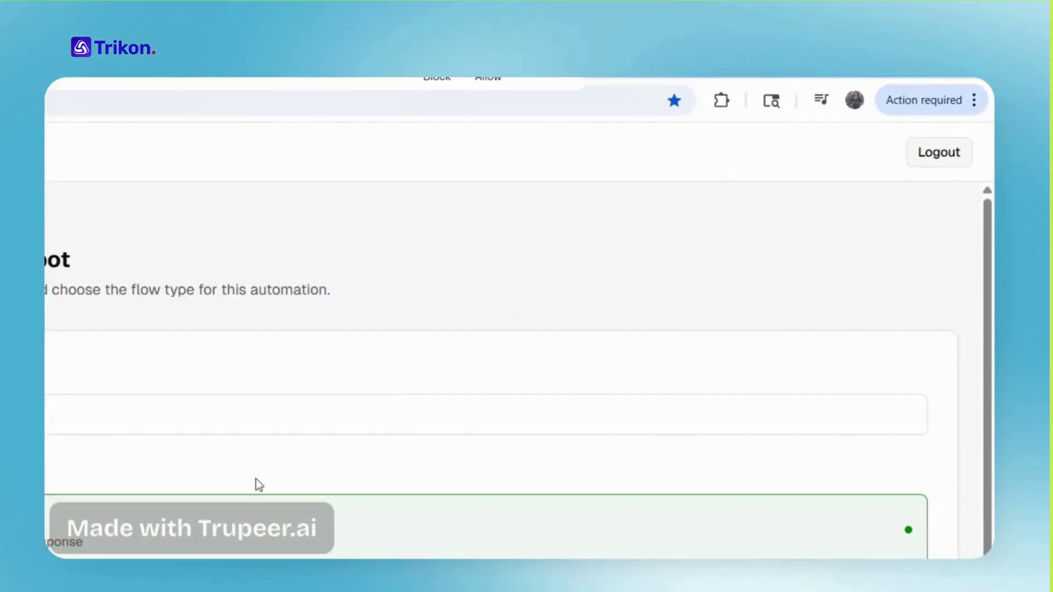
{"action": "left_click", "coordinate": [317, 300]}
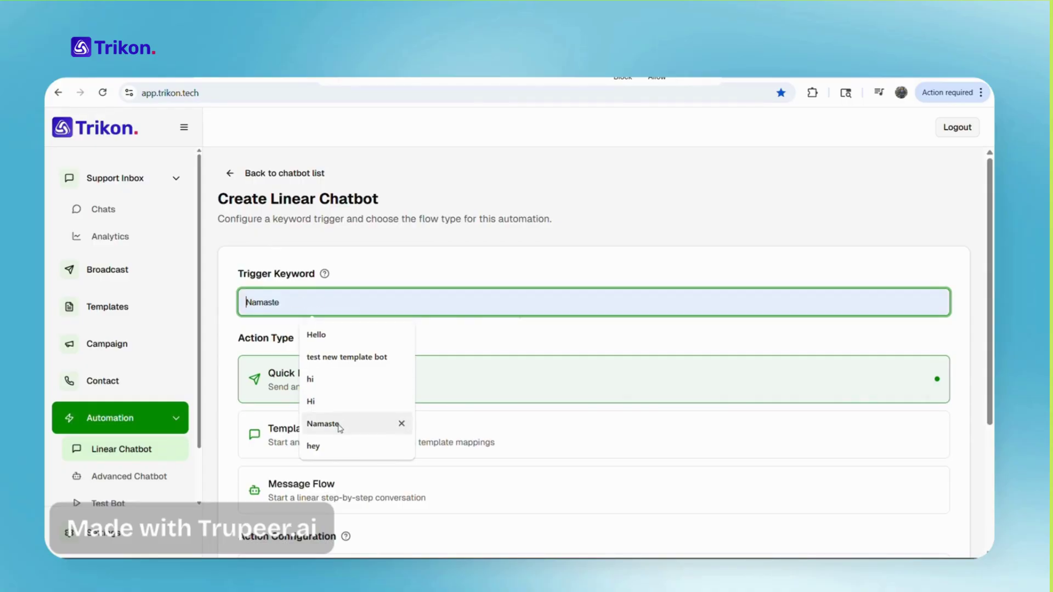
{"action": "left_click", "coordinate": [332, 444]}
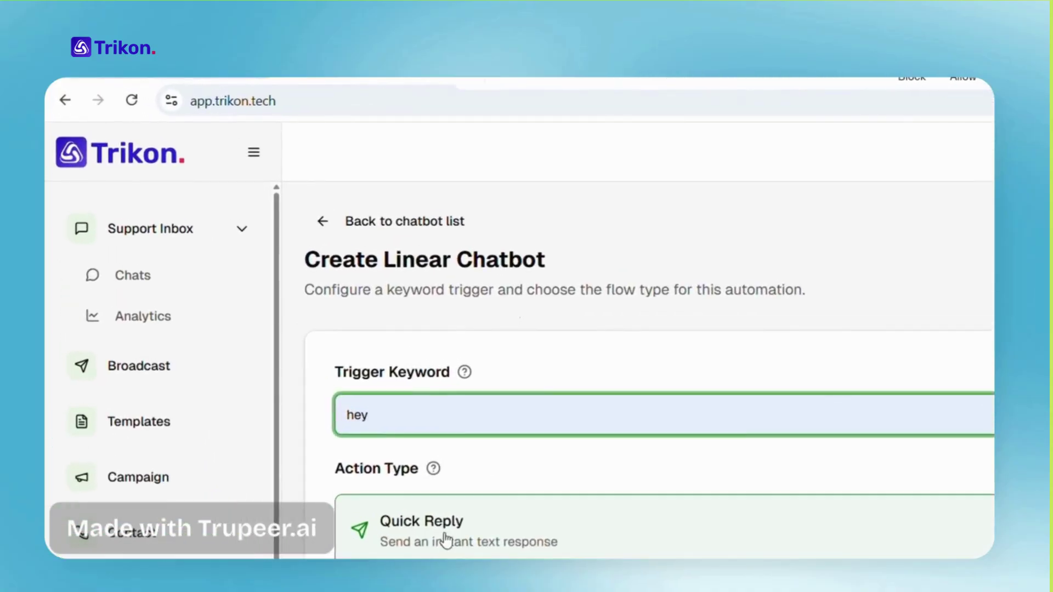
Set the chatbot's action type to Template Flow
{"action": "scroll", "coordinate": [543, 535], "scroll_direction": "down", "scroll_amount": 3}
{"action": "left_click", "coordinate": [490, 447]}
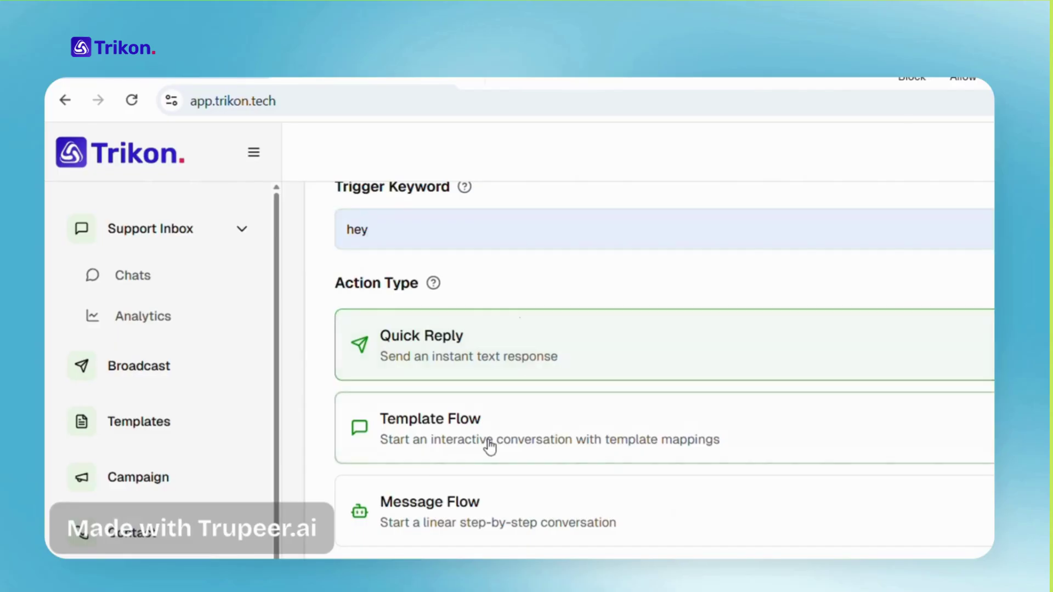
{"action": "scroll", "coordinate": [351, 342], "scroll_direction": "down", "scroll_amount": 3}
{"action": "left_click", "coordinate": [332, 326]}
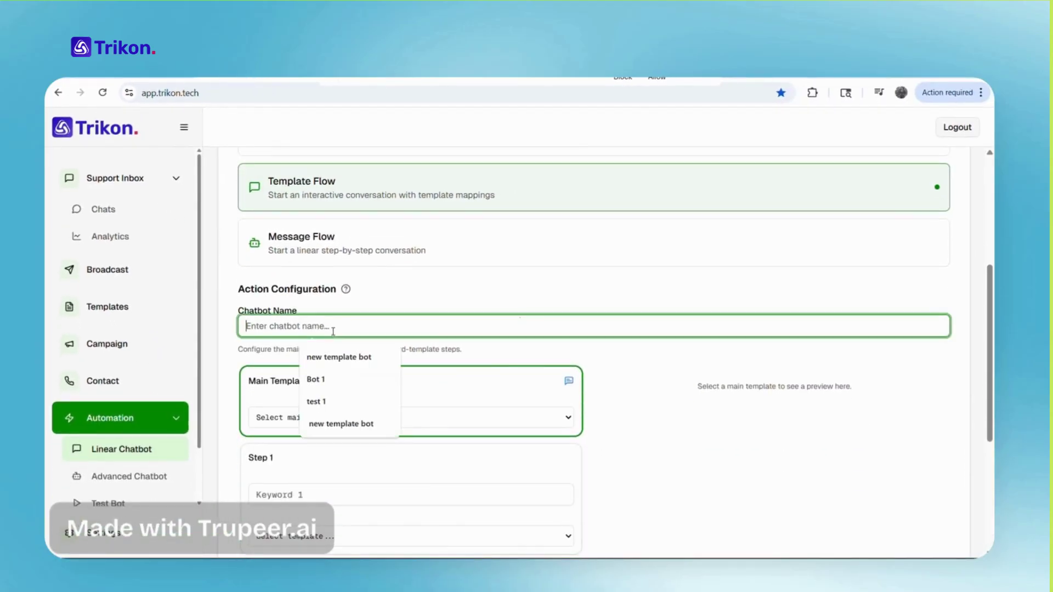
Name the chatbot Bot 1
{"action": "left_click", "coordinate": [323, 379]}
{"action": "scroll", "coordinate": [392, 412], "scroll_direction": "down", "scroll_amount": 3}
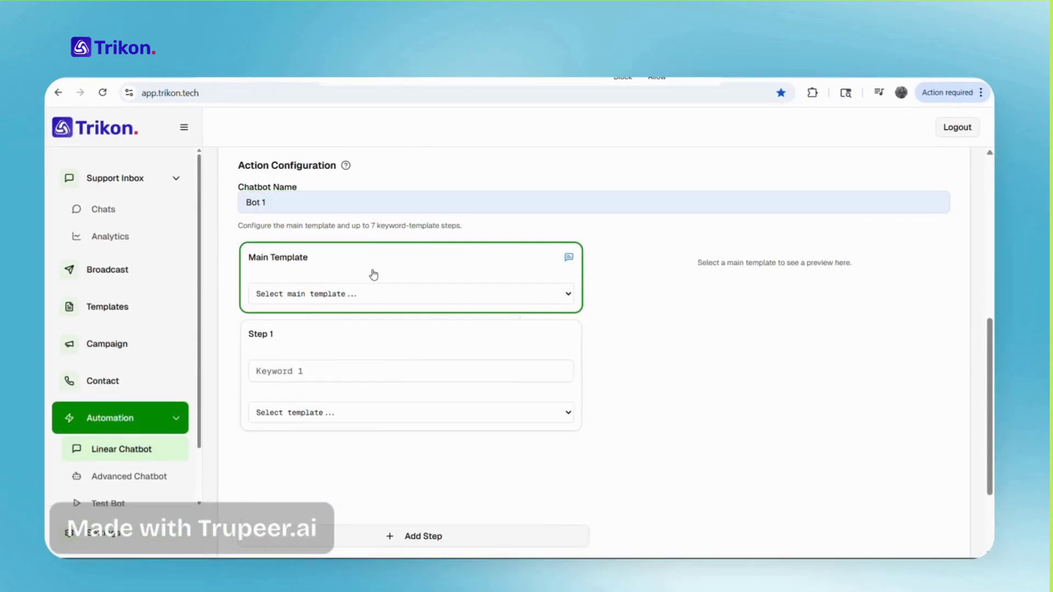
{"action": "scroll", "coordinate": [371, 285], "scroll_direction": "up", "scroll_amount": 10}
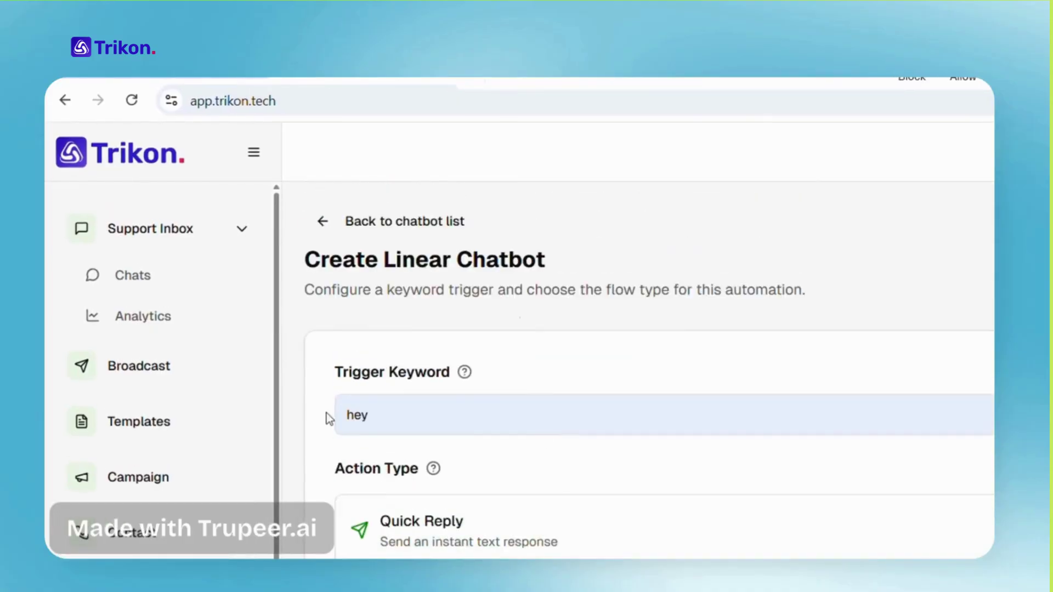
{"action": "scroll", "coordinate": [329, 417], "scroll_direction": "down", "scroll_amount": 10}
Select linear-bot_main - Session as the main template and review its View Courses preview
{"action": "left_click", "coordinate": [571, 419]}
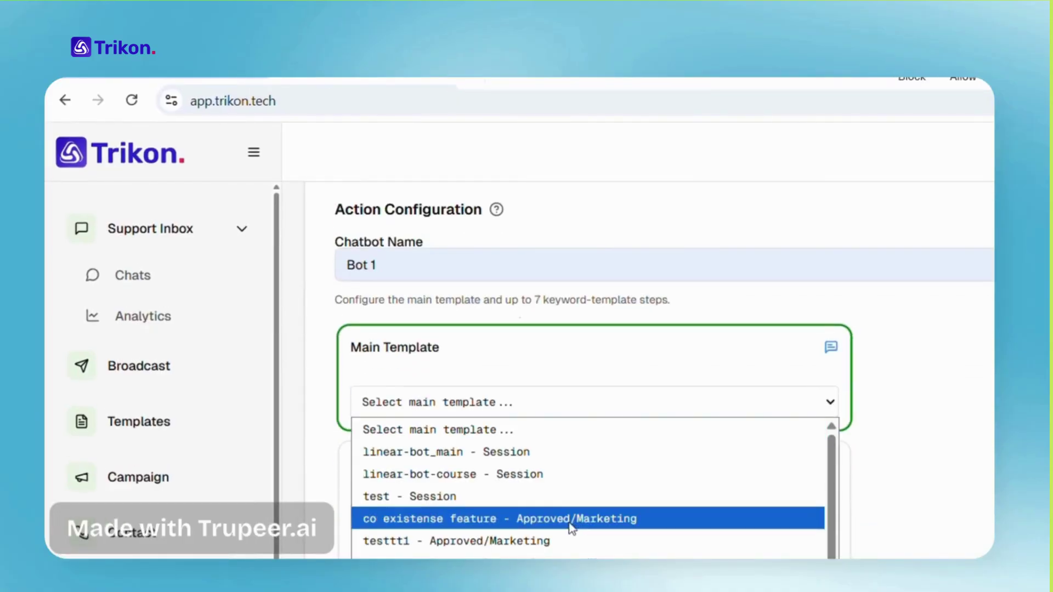
{"action": "left_click", "coordinate": [438, 445]}
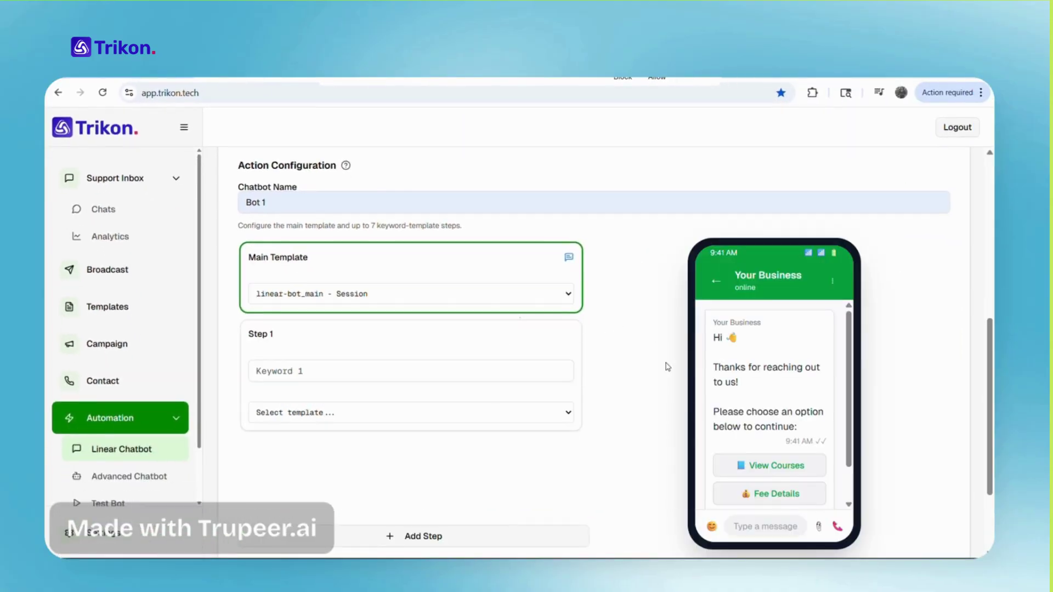
{"action": "scroll", "coordinate": [809, 433], "scroll_direction": "down", "scroll_amount": 2}
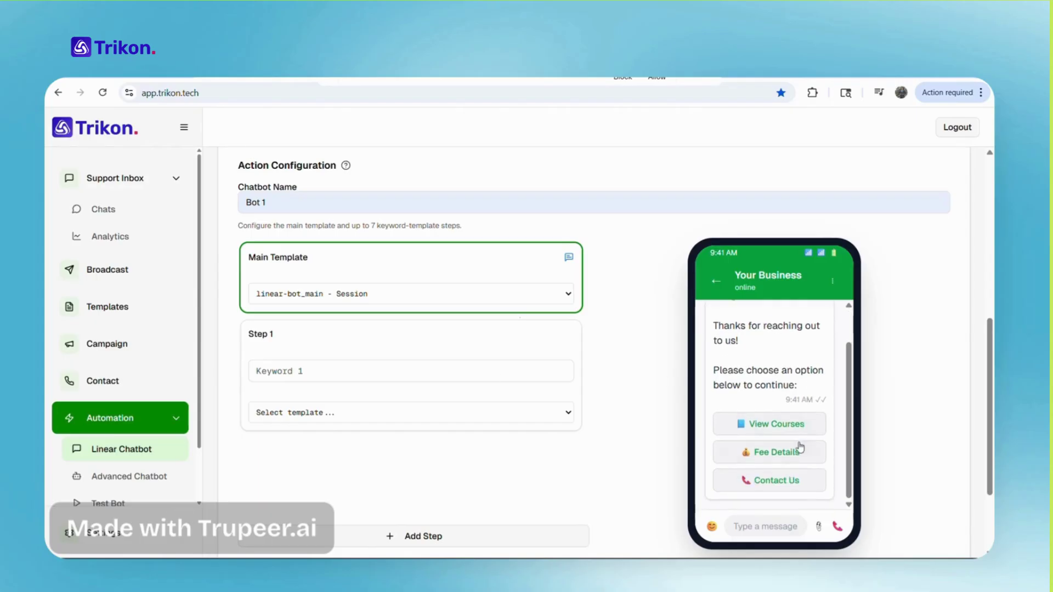
{"action": "scroll", "coordinate": [798, 446], "scroll_direction": "up", "scroll_amount": 2}
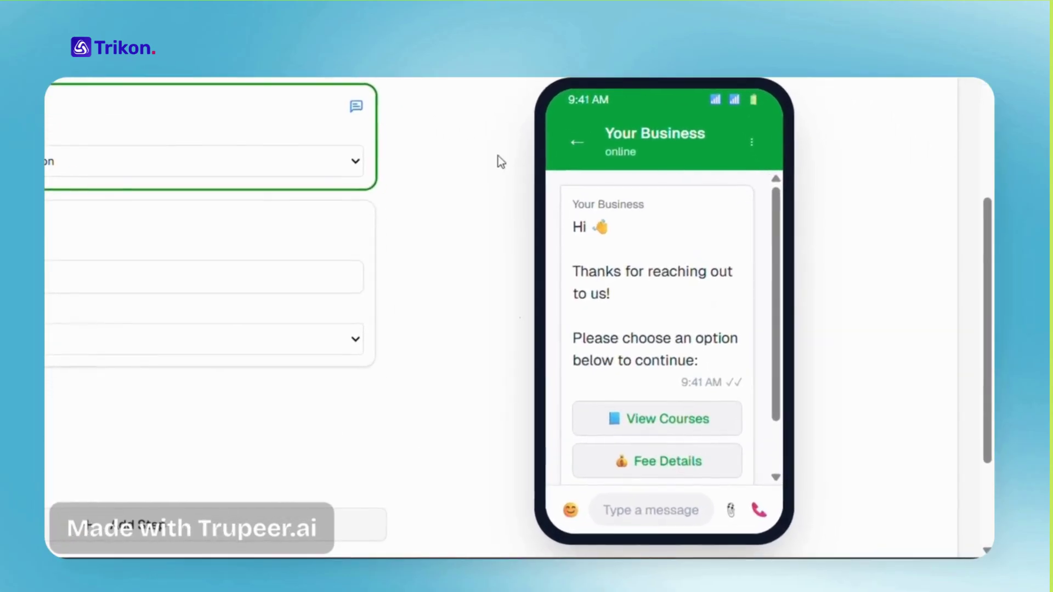
{"action": "scroll", "coordinate": [707, 379], "scroll_direction": "down", "scroll_amount": 2}
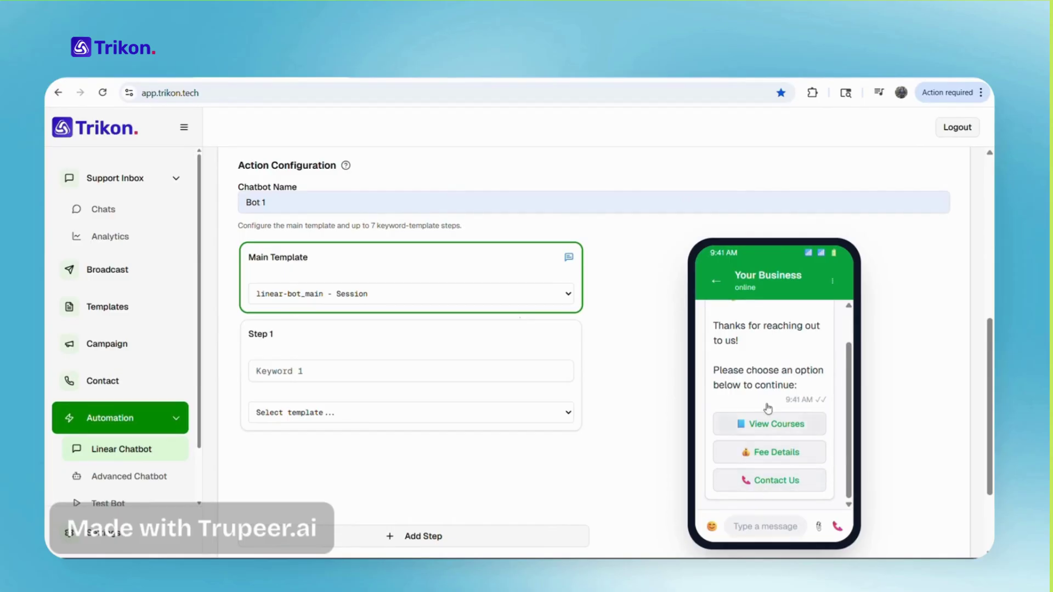
{"action": "scroll", "coordinate": [766, 406], "scroll_direction": "up", "scroll_amount": 3}
{"action": "scroll", "coordinate": [628, 441], "scroll_direction": "down", "scroll_amount": 4}
{"action": "scroll", "coordinate": [768, 305], "scroll_direction": "down", "scroll_amount": 1}
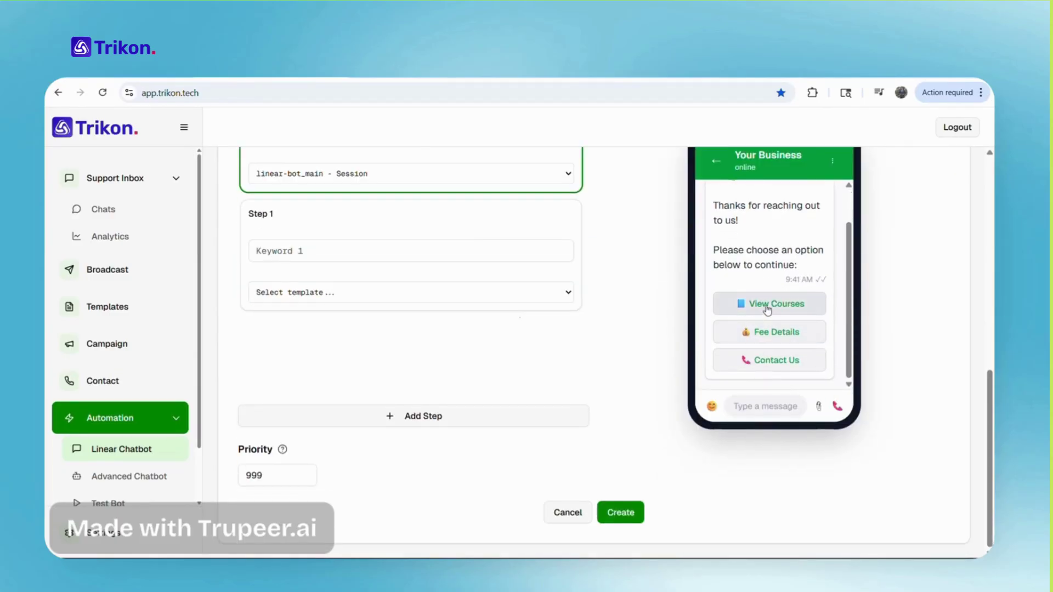
{"action": "scroll", "coordinate": [798, 329], "scroll_direction": "up", "scroll_amount": 1}
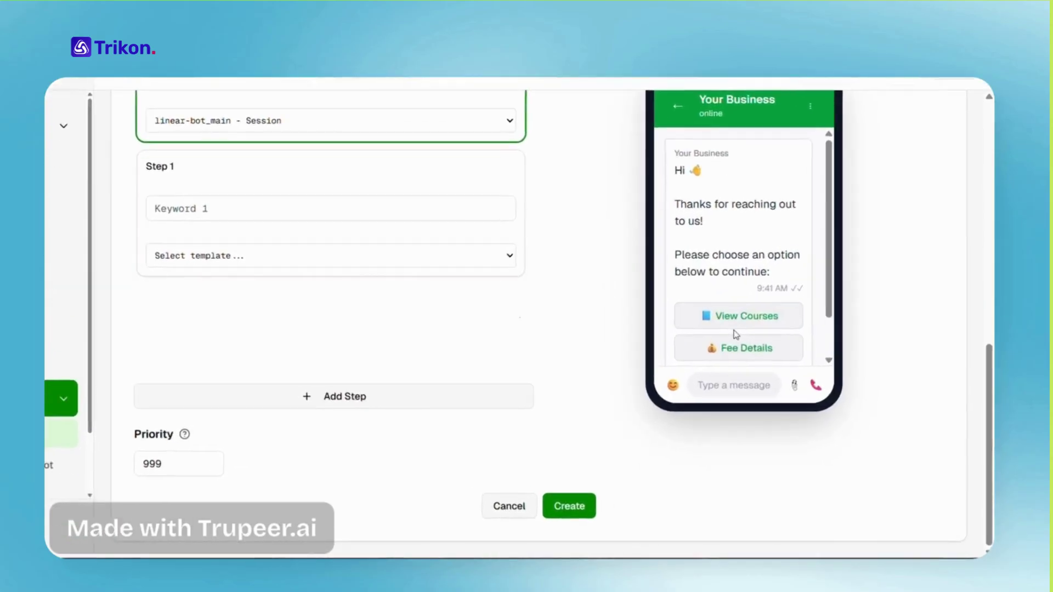
{"action": "scroll", "coordinate": [764, 361], "scroll_direction": "down", "scroll_amount": 1}
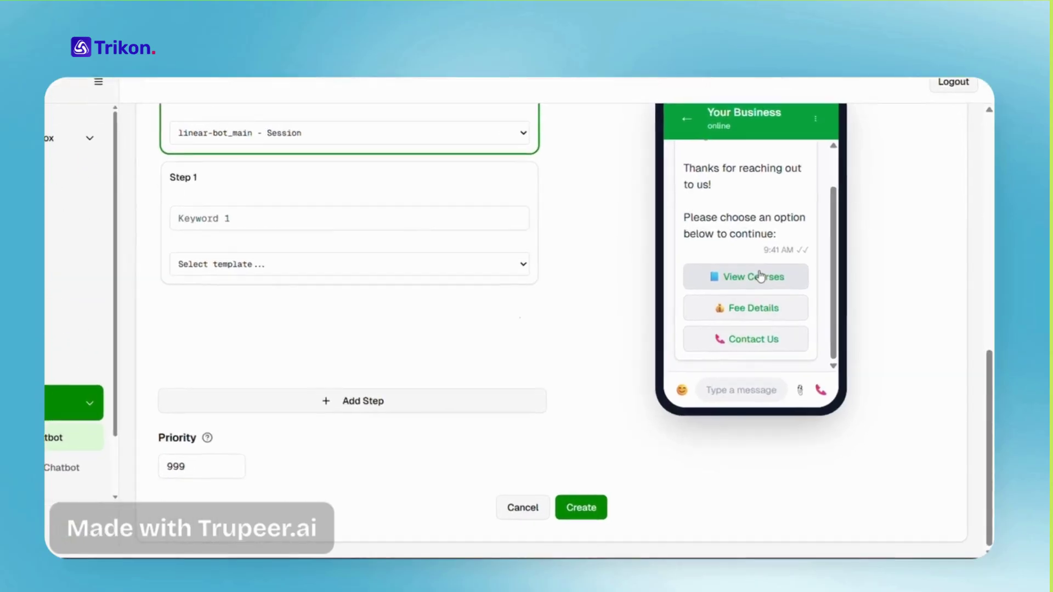
{"action": "left_click_drag", "start_coordinate": [785, 276], "coordinate": [721, 278]}
{"action": "key", "text": "ctrl+c"}
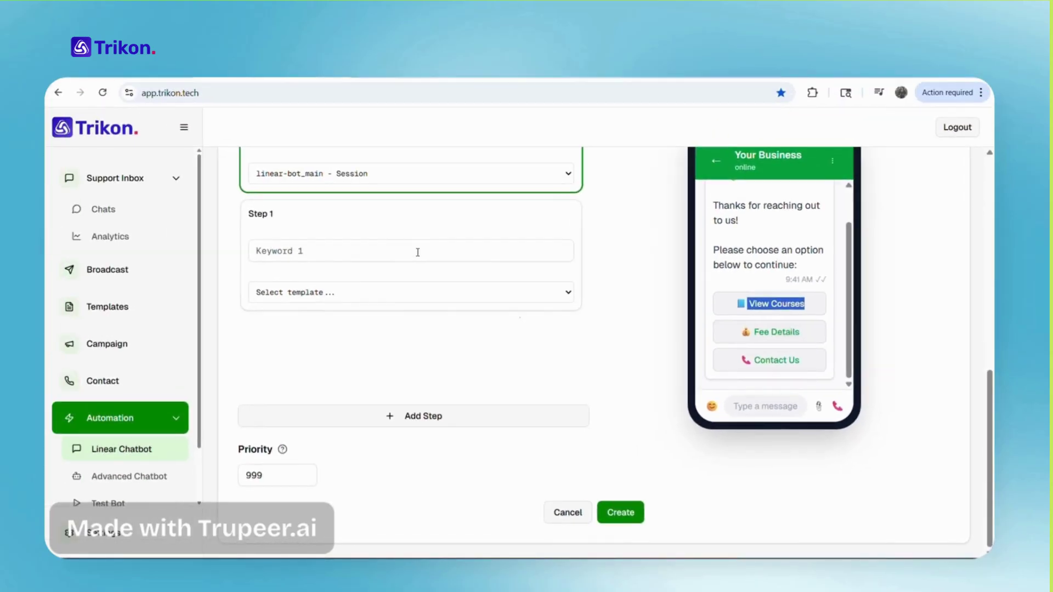
{"action": "left_click", "coordinate": [417, 252]}
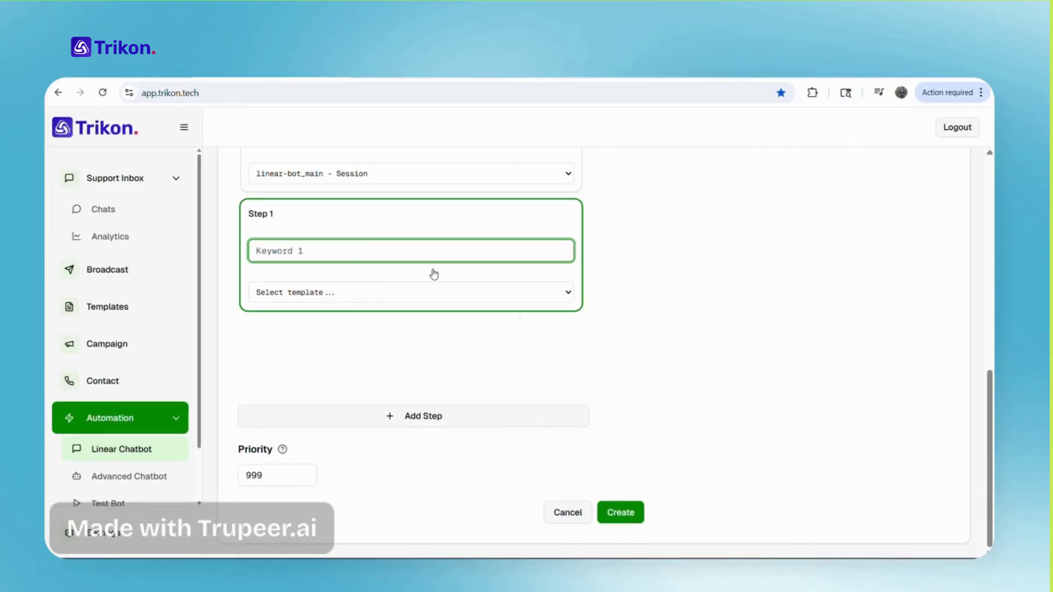
Map Step 1 keyword View Courses to the linear-bot-course - Session template
{"action": "key", "text": "ctrl+v"}
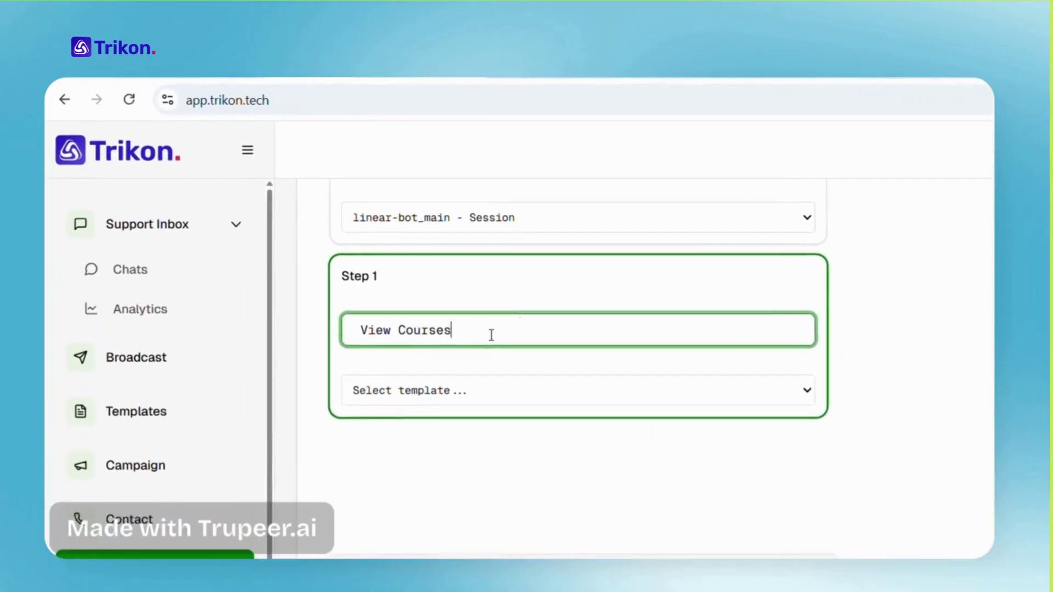
{"action": "left_click", "coordinate": [423, 398]}
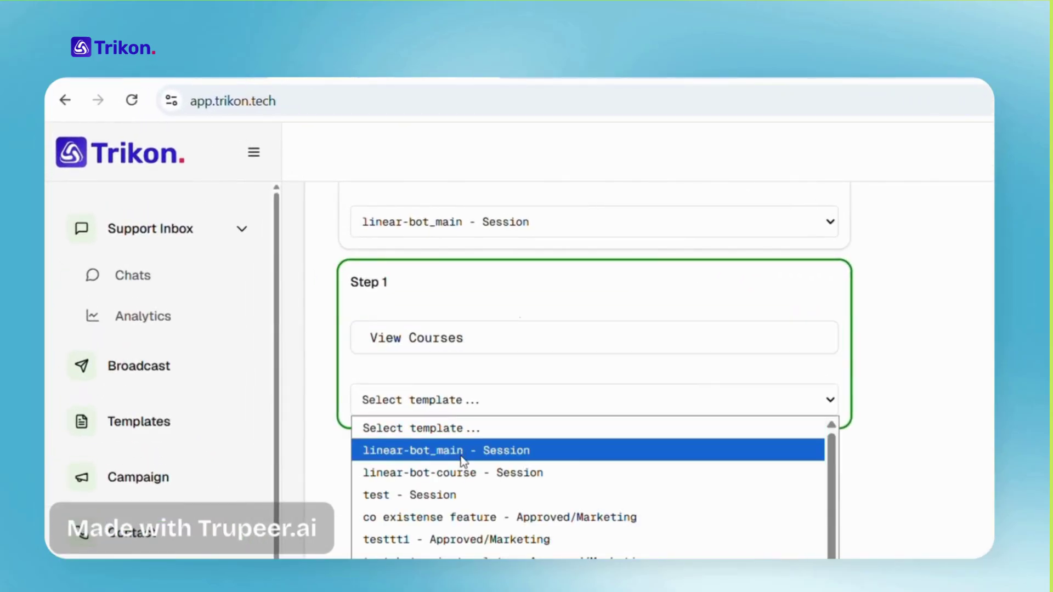
{"action": "left_click", "coordinate": [481, 481]}
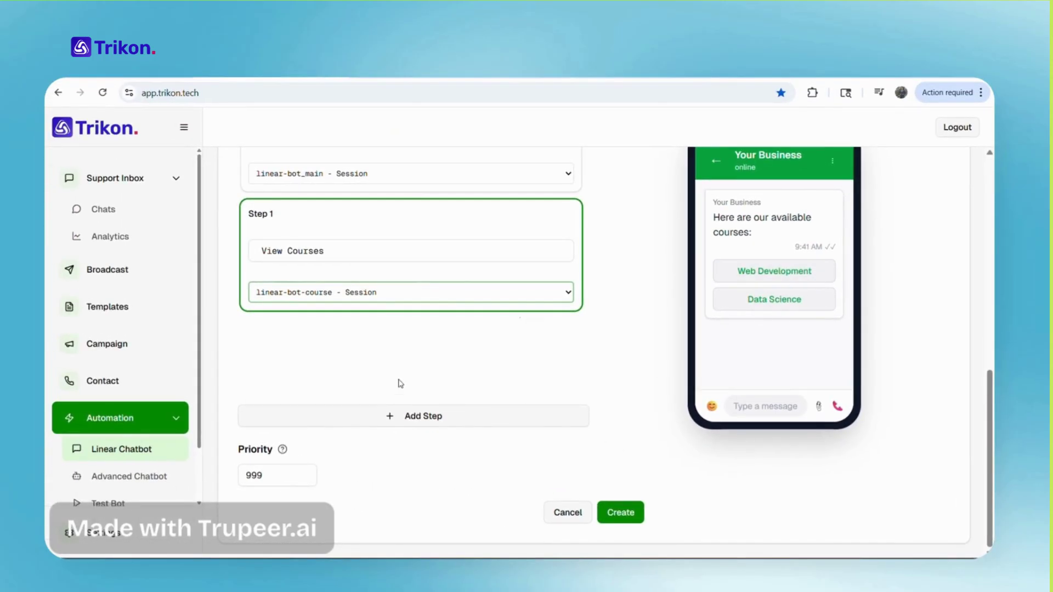
{"action": "scroll", "coordinate": [417, 224], "scroll_direction": "up", "scroll_amount": 2}
{"action": "left_click", "coordinate": [435, 219]}
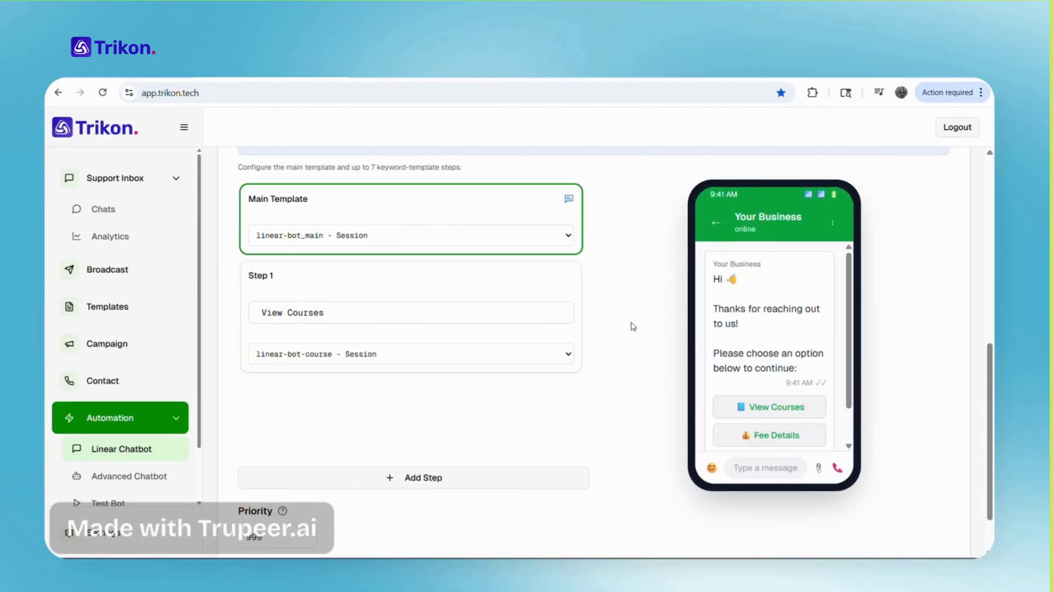
{"action": "scroll", "coordinate": [826, 425], "scroll_direction": "down", "scroll_amount": 2}
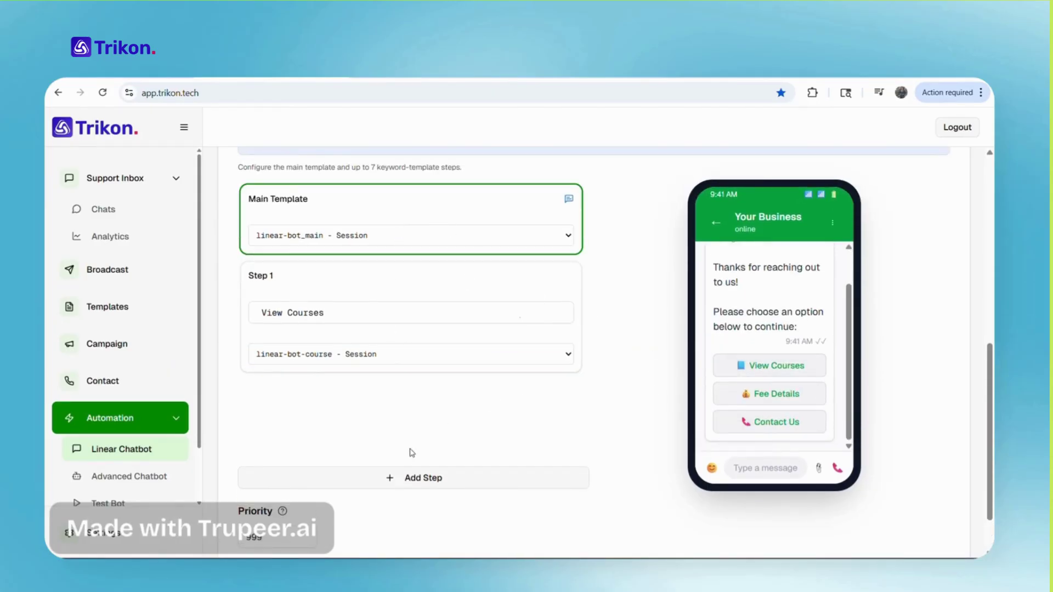
{"action": "scroll", "coordinate": [466, 447], "scroll_direction": "down", "scroll_amount": 2}
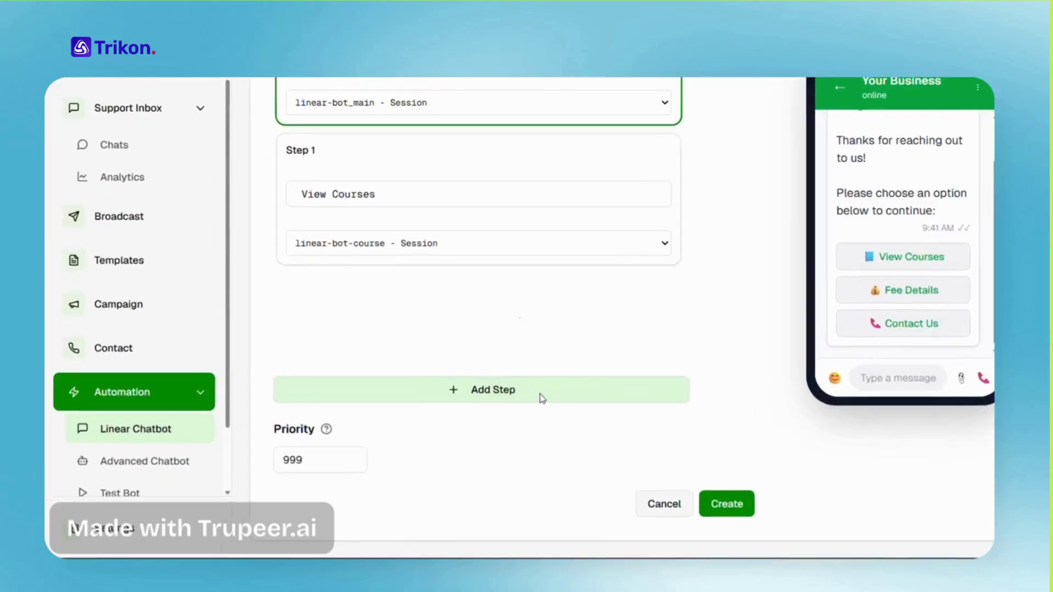
Add and remove an extra Step 2, then create the Bot 1 chatbot
{"action": "left_click", "coordinate": [451, 418]}
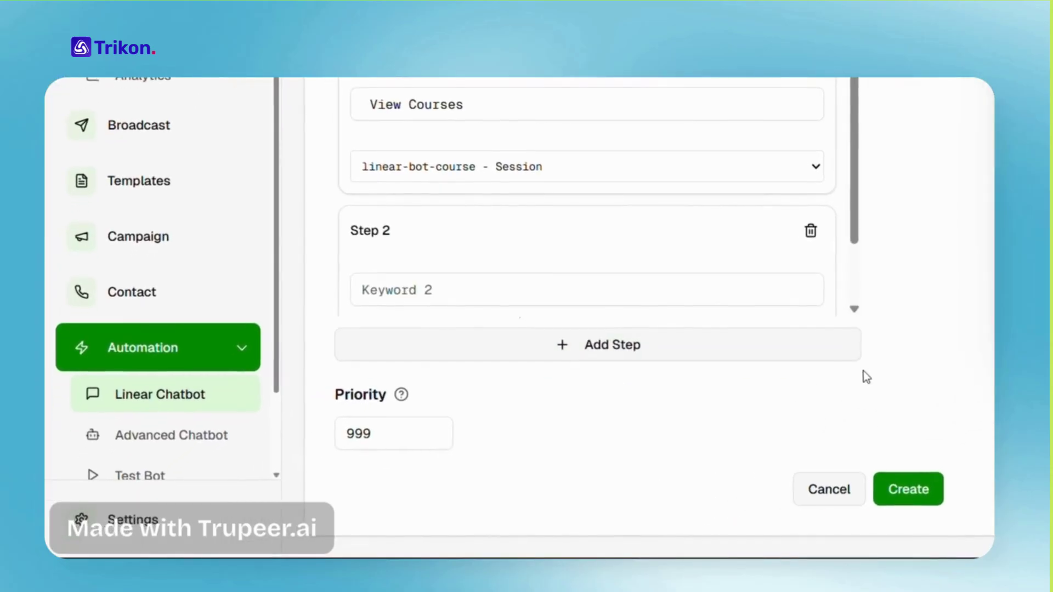
{"action": "left_click", "coordinate": [811, 230]}
{"action": "left_click", "coordinate": [851, 508]}
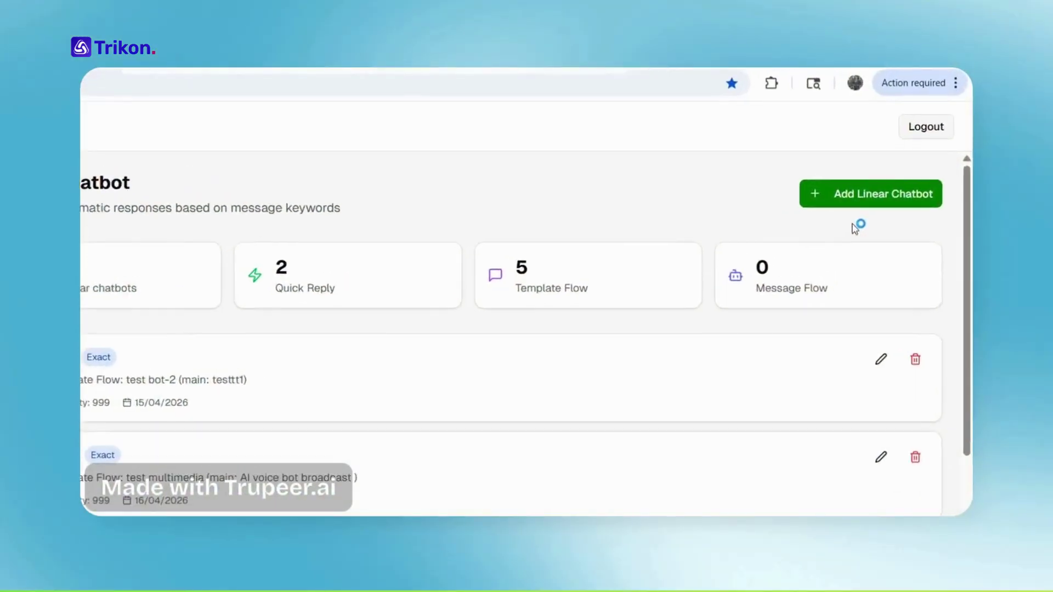
Start a Message Flow chatbot with trigger Namaste, named test 1
{"action": "left_click", "coordinate": [868, 194]}
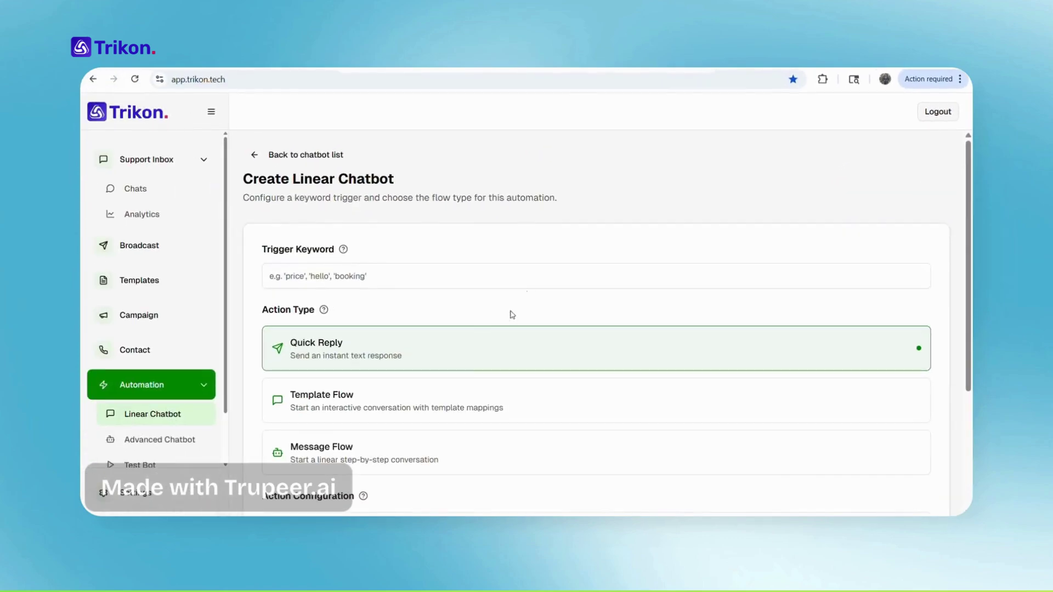
{"action": "left_click", "coordinate": [361, 277]}
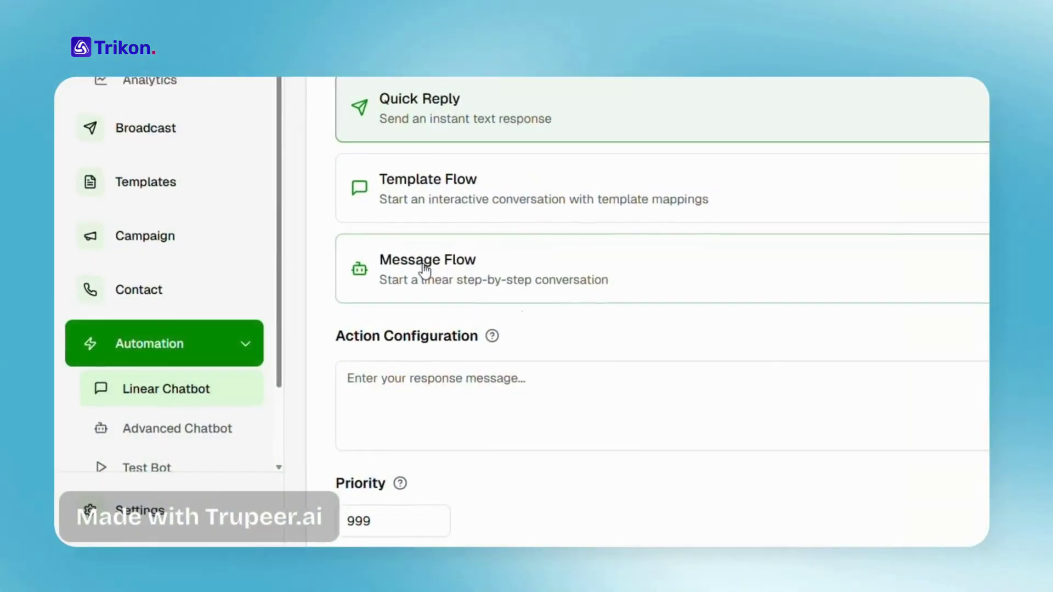
{"action": "left_click", "coordinate": [425, 270]}
{"action": "scroll", "coordinate": [411, 371], "scroll_direction": "down", "scroll_amount": 2}
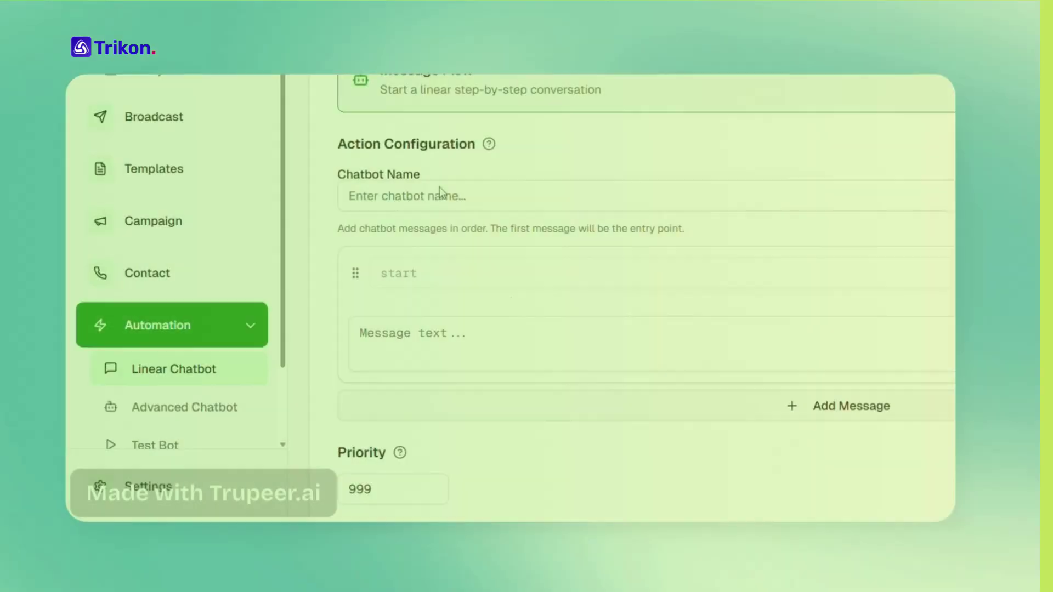
{"action": "left_click", "coordinate": [318, 318]}
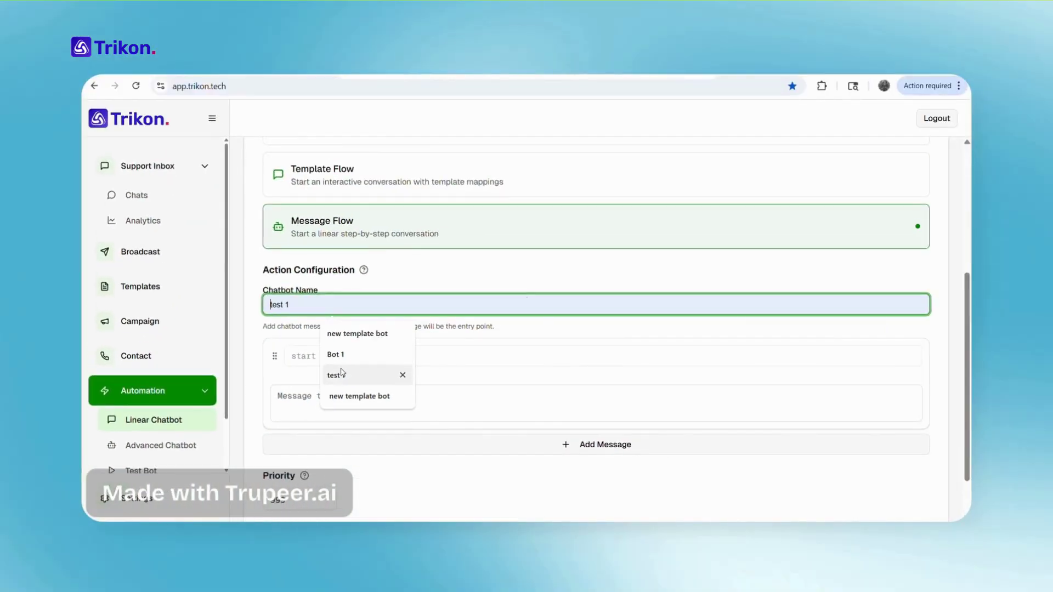
{"action": "left_click", "coordinate": [462, 302]}
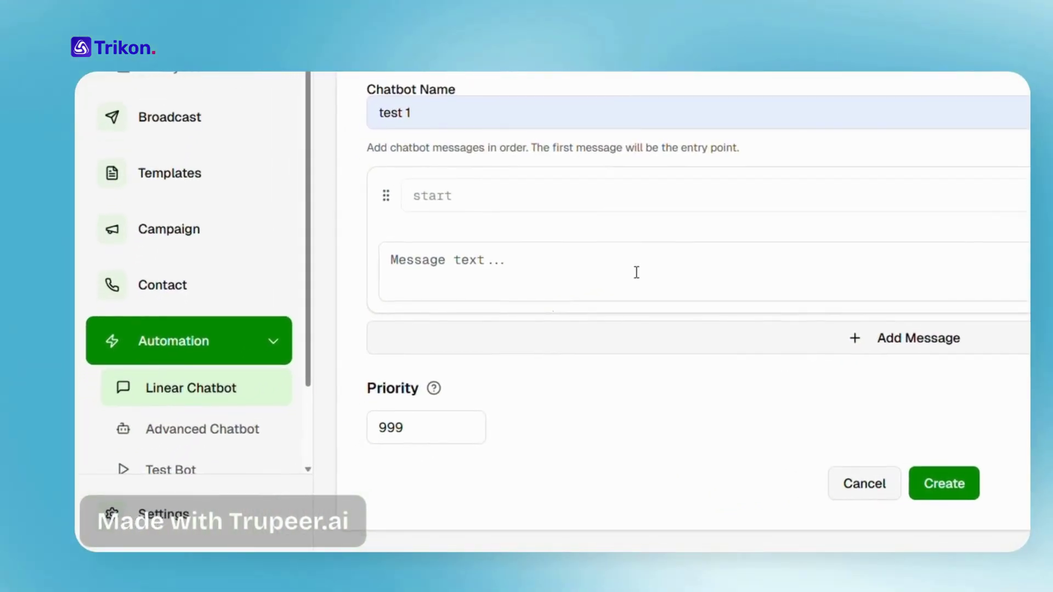
Write the four flow messages, ending with the appointment-booked confirmation, and create the bot
{"action": "left_click", "coordinate": [473, 352]}
{"action": "left_click", "coordinate": [529, 270]}
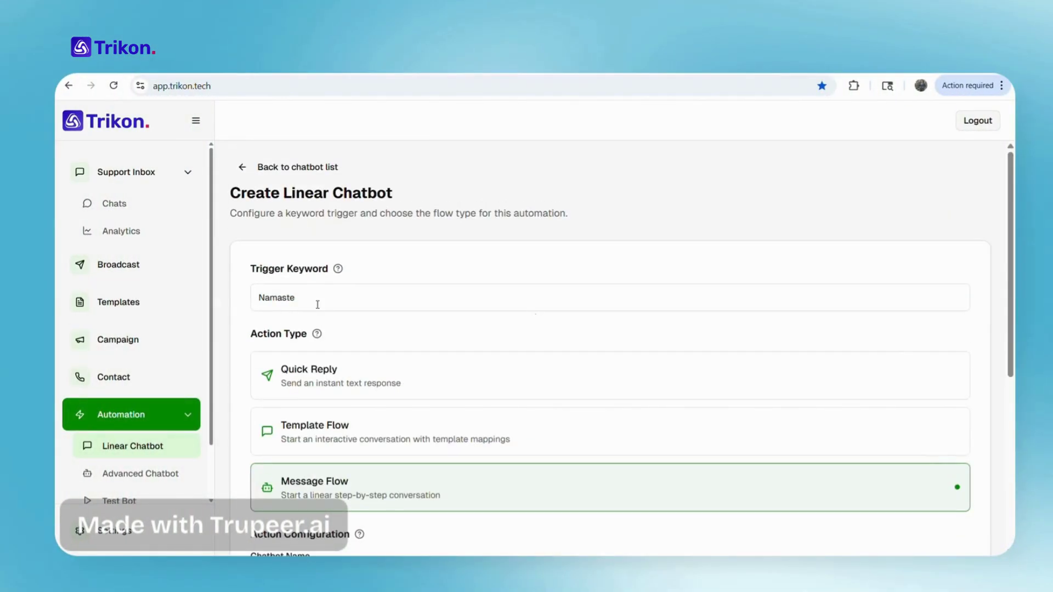
{"action": "scroll", "coordinate": [325, 314], "scroll_direction": "down", "scroll_amount": 6}
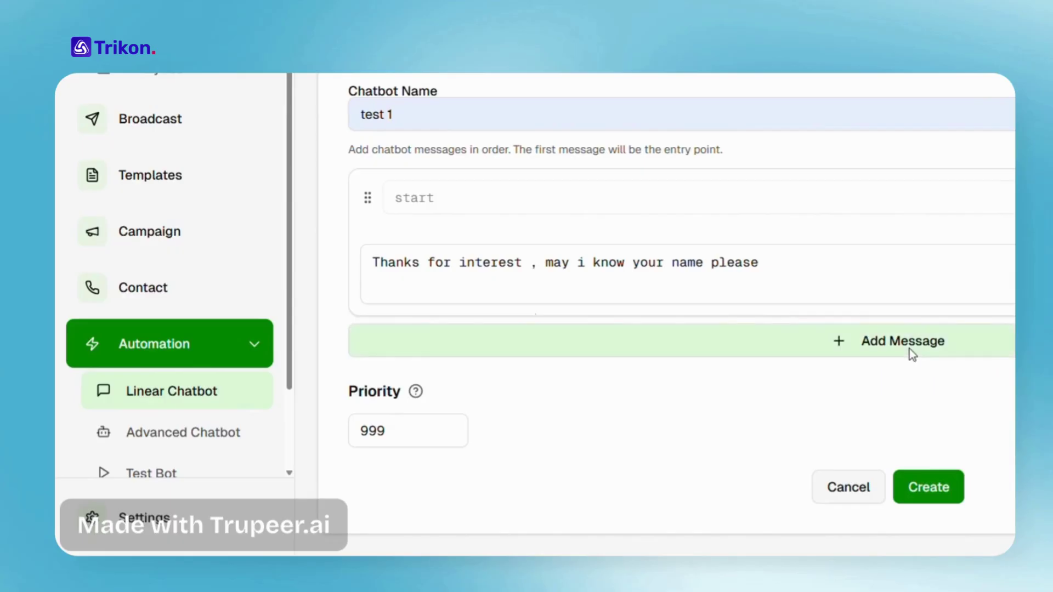
{"action": "left_click", "coordinate": [909, 349]}
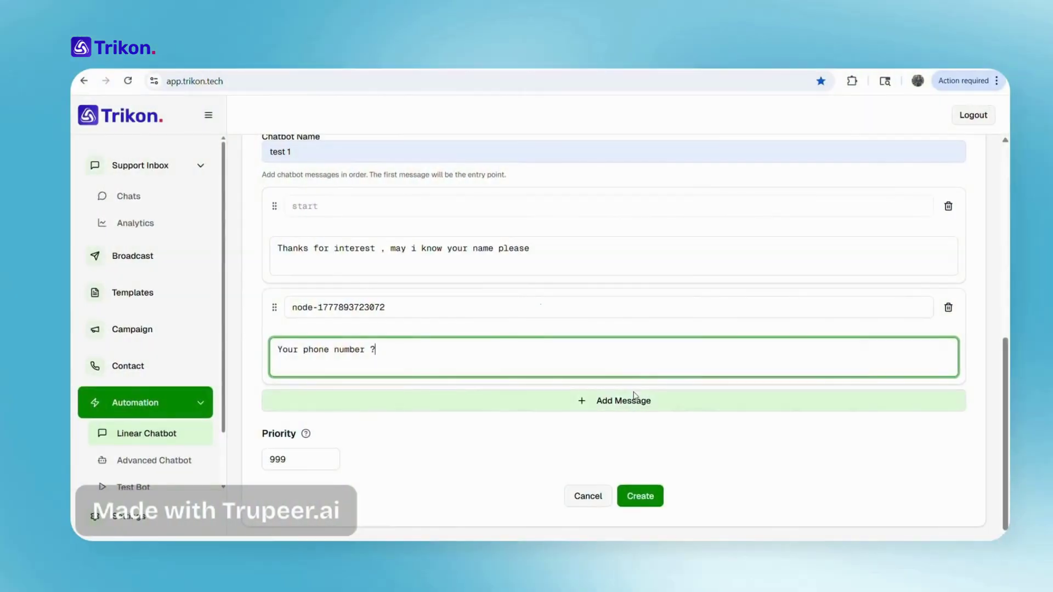
{"action": "left_click", "coordinate": [257, 392]}
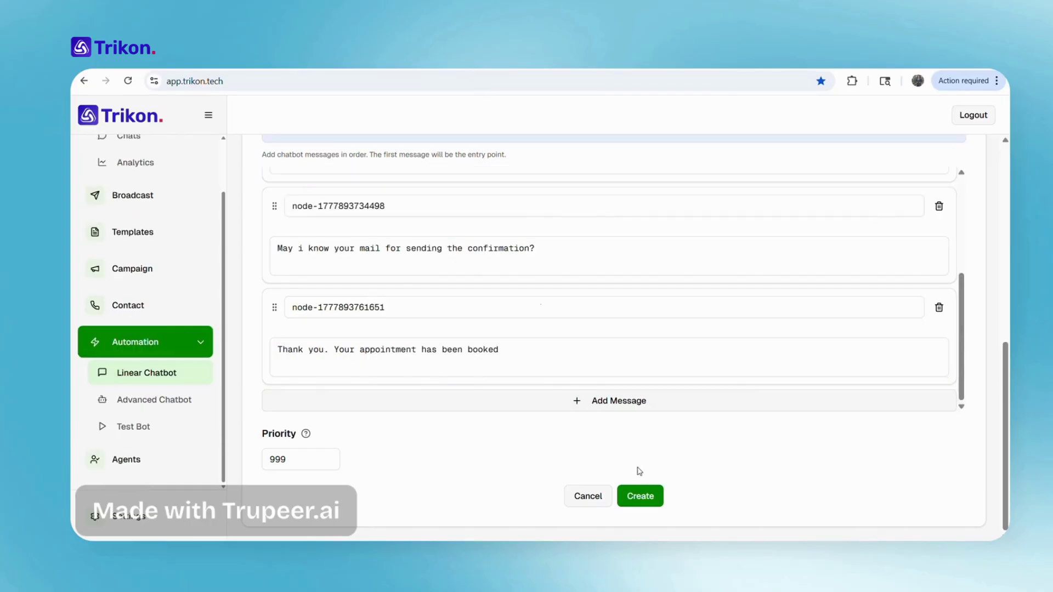
{"action": "left_click", "coordinate": [639, 496]}
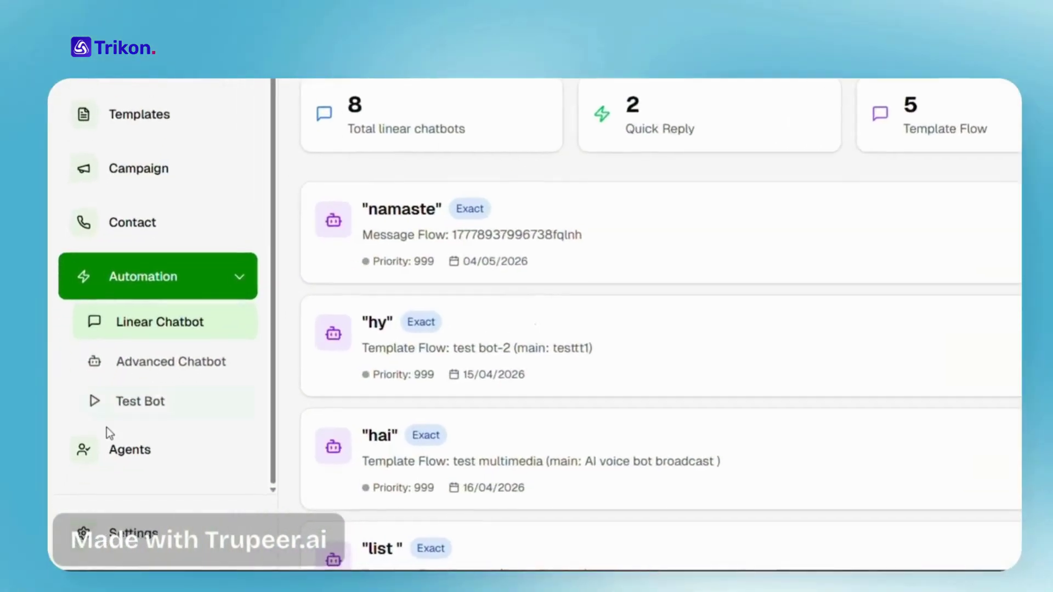
Send Namaste in the Test Bot chat to trigger the bot
{"action": "left_click", "coordinate": [117, 401]}
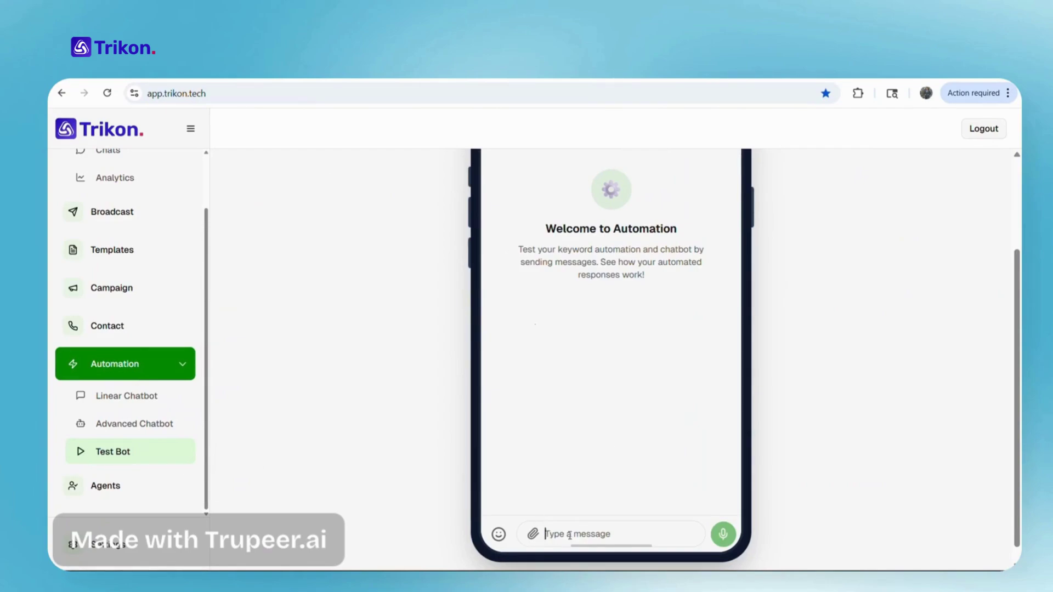
{"action": "type", "text": "Namaste"}
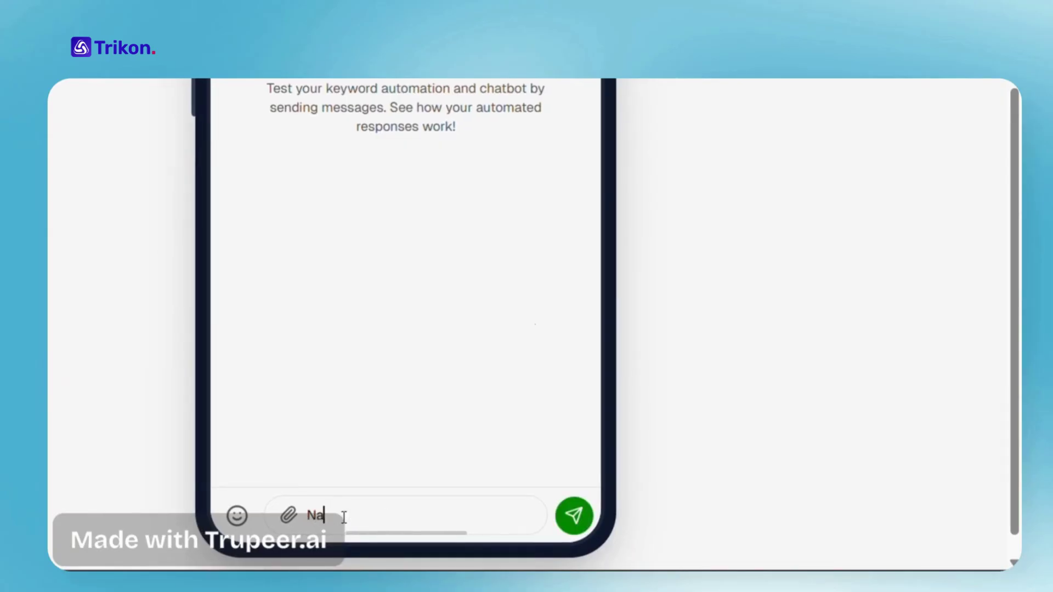
{"action": "key", "text": "Return"}
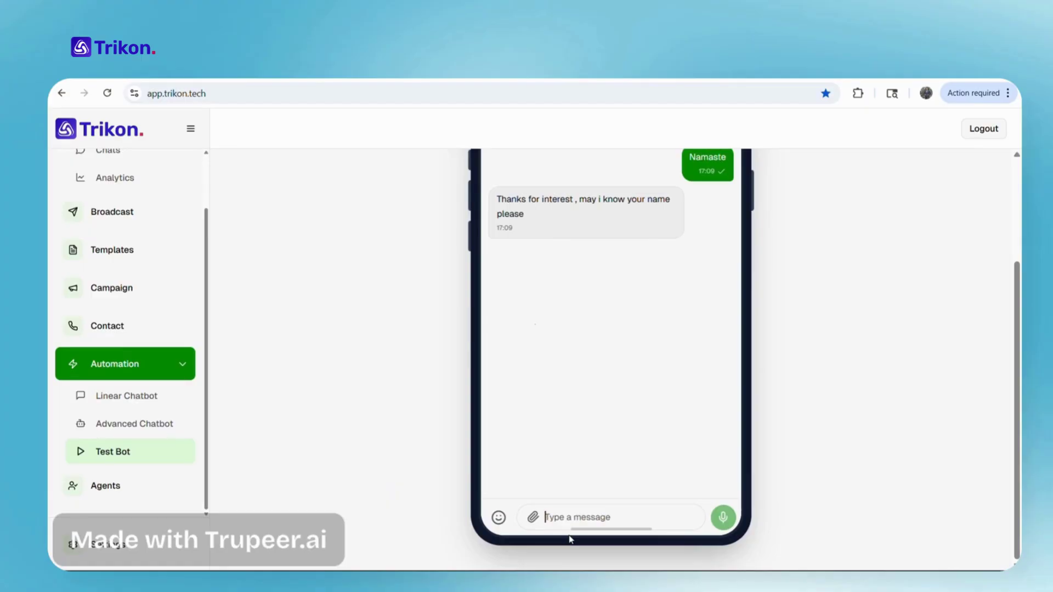
Answer the bot's prompts with a name, a phone number and an e-mail address
{"action": "type", "text": "Thushara"}
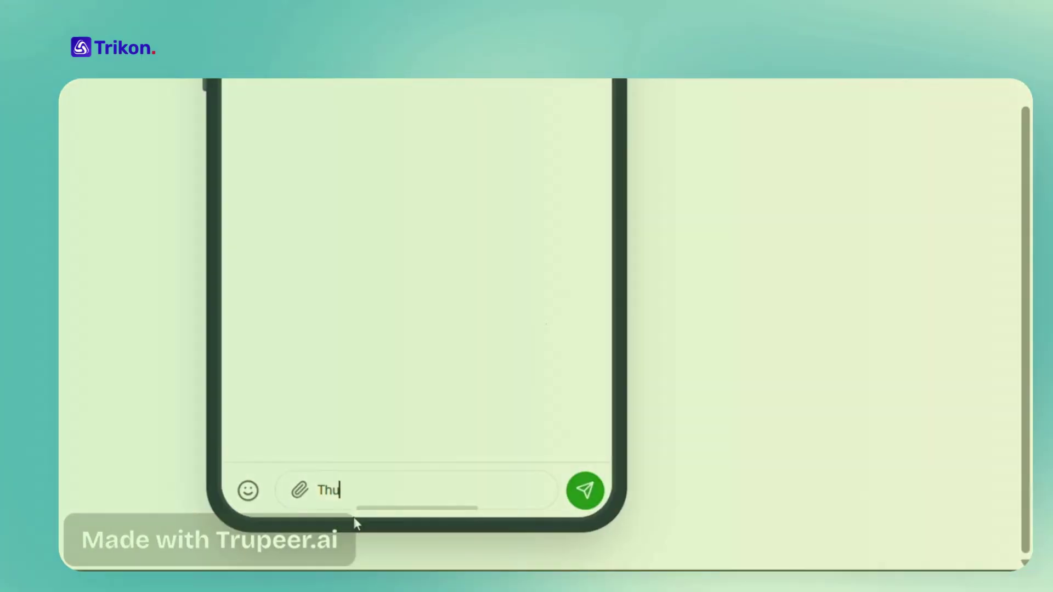
{"action": "key", "text": "Return"}
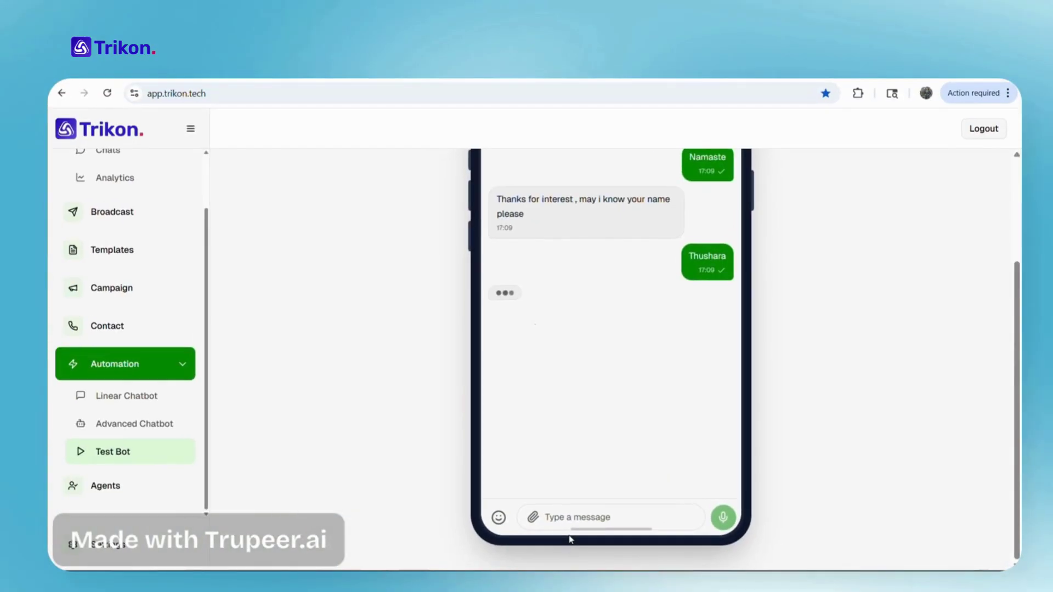
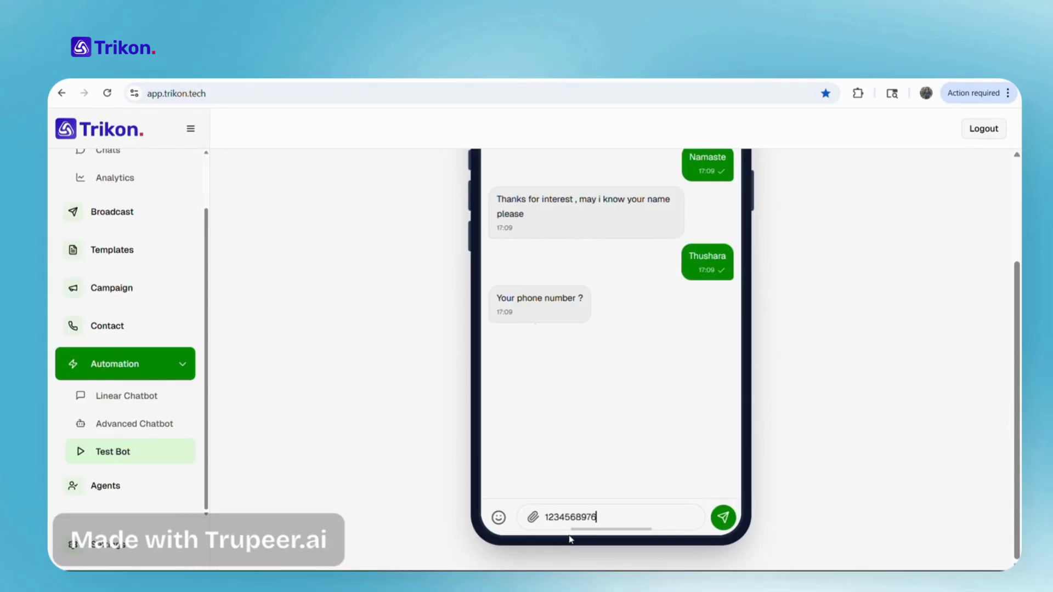
{"action": "key", "text": "Return"}
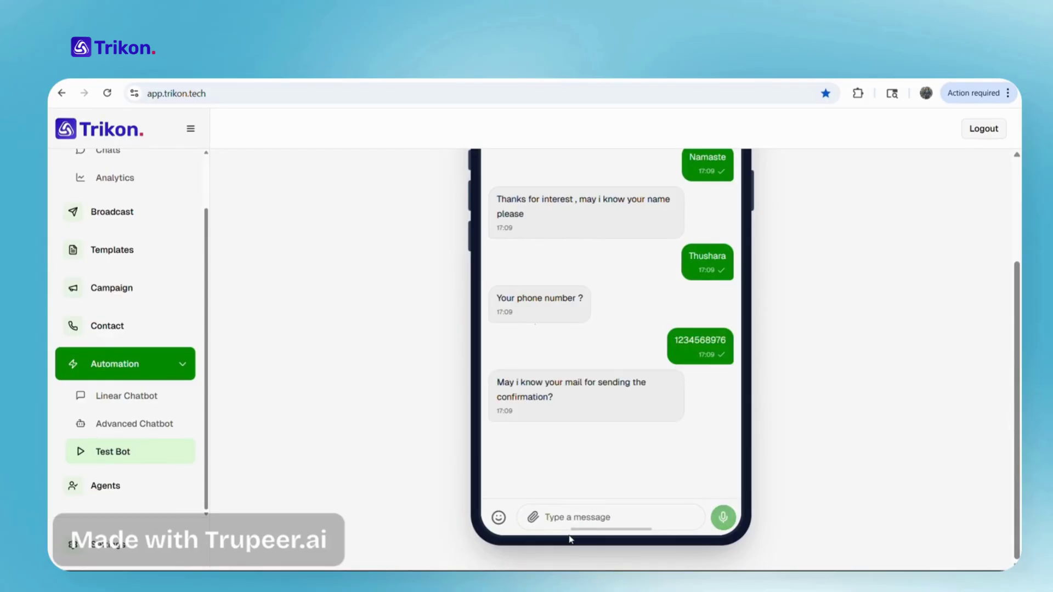
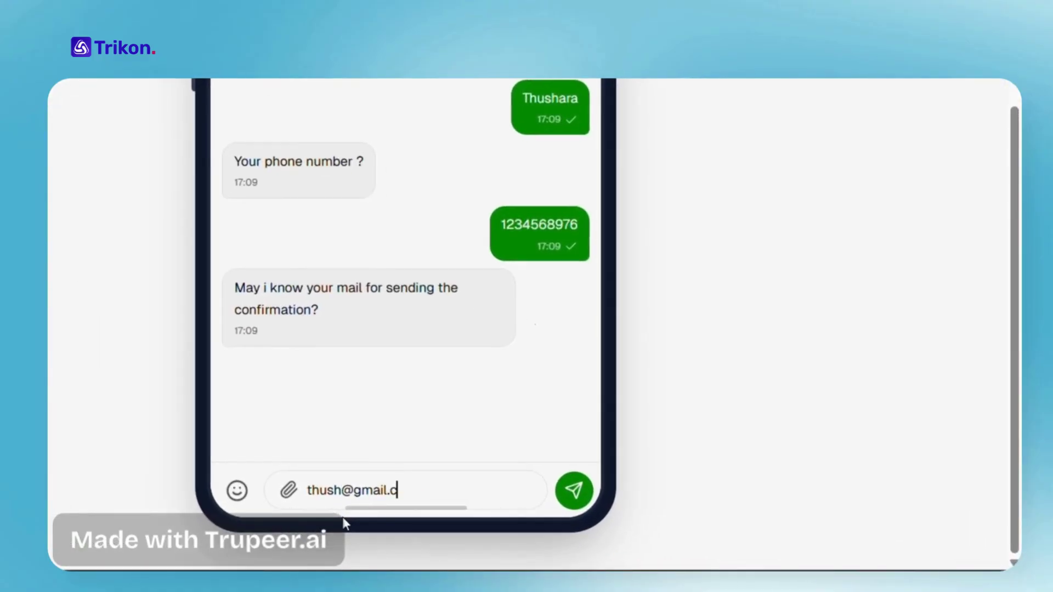
{"action": "key", "text": "Return"}
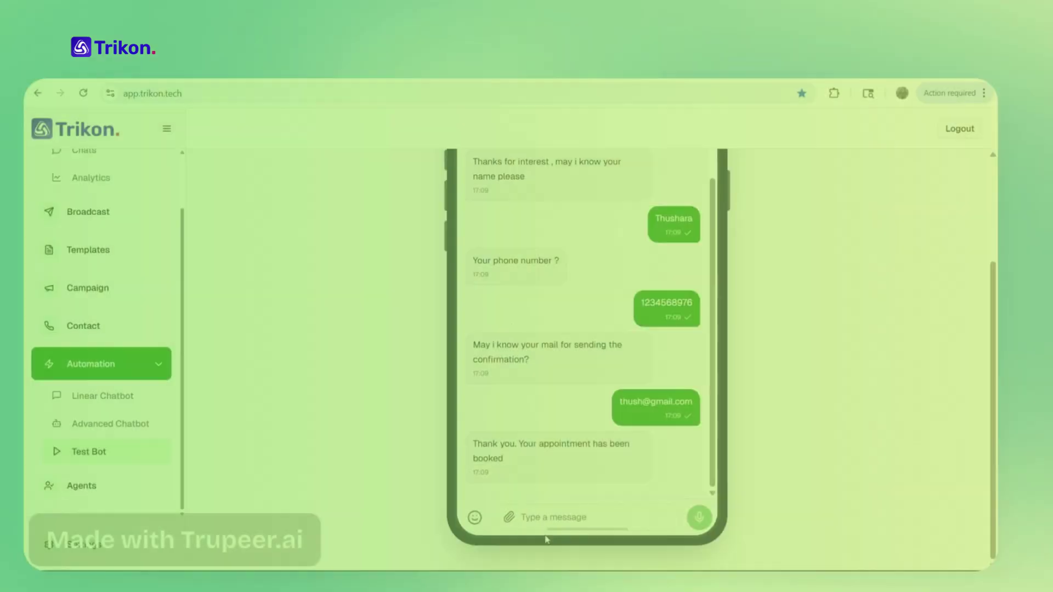